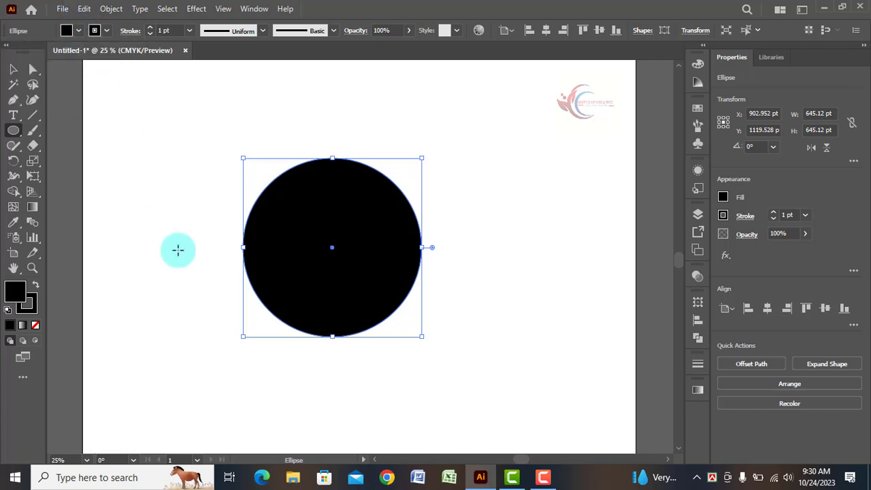
- Make a smaller concentric copy of the black circle, about 562 pt across, and fill the copy red
click(266, 240)
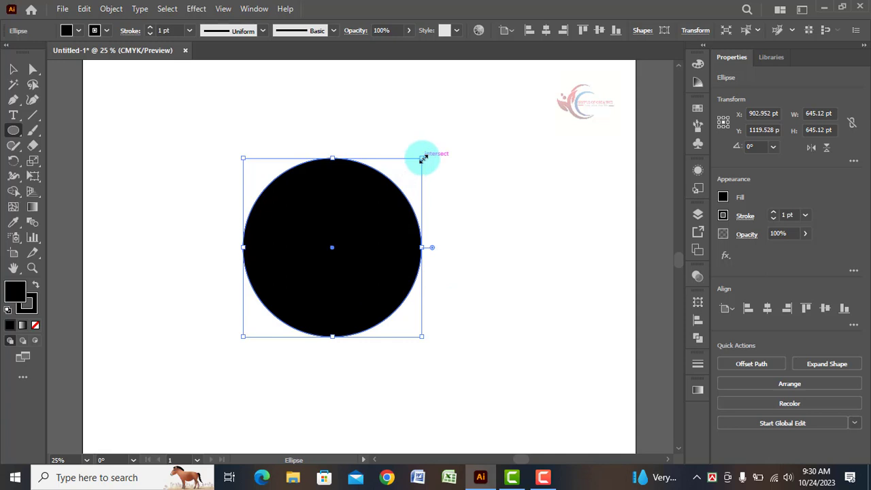
drag(423, 158, 418, 170)
click(68, 30)
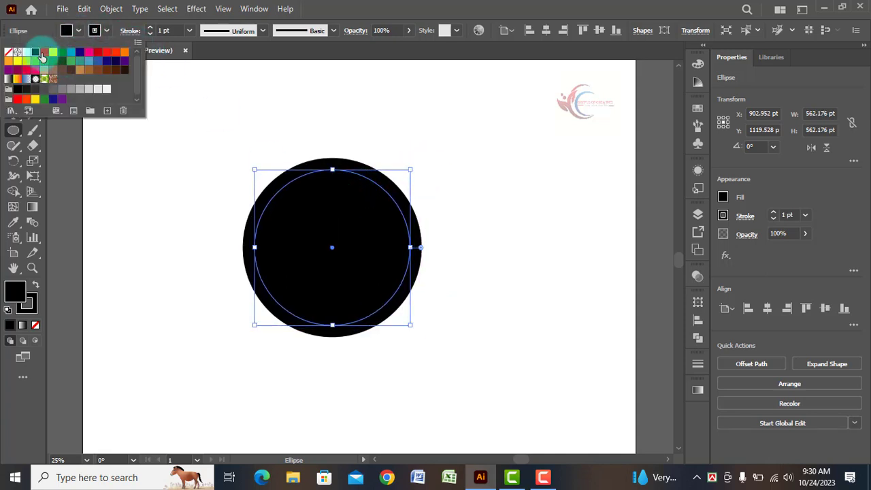
click(43, 53)
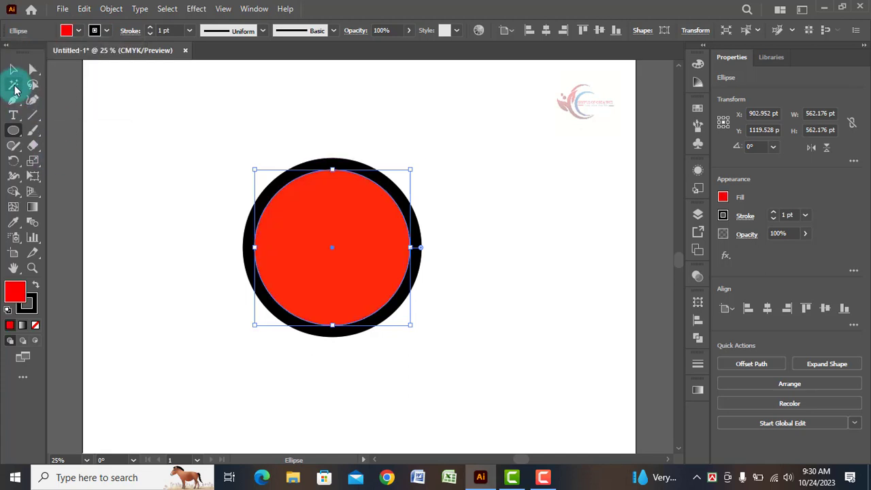
- Enlarge the red circle and extend it past the black circle's right edge, leaving a black crescent exposed on the left
click(14, 69)
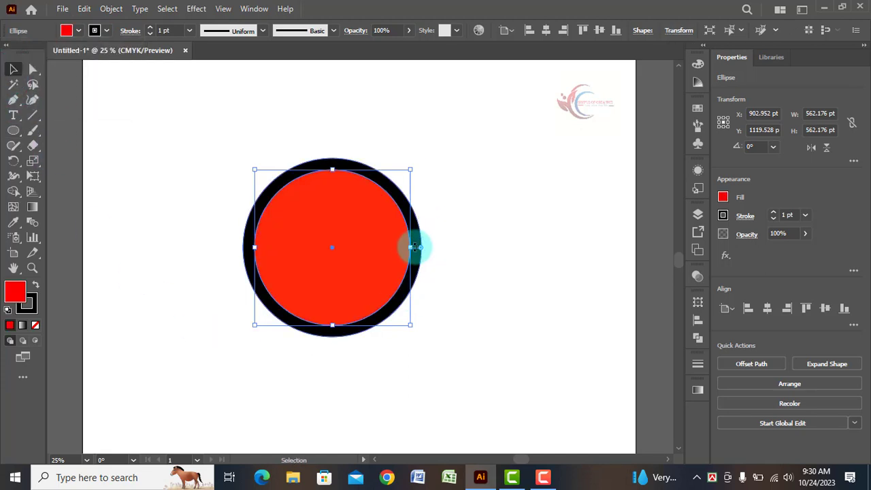
drag(410, 247, 422, 248)
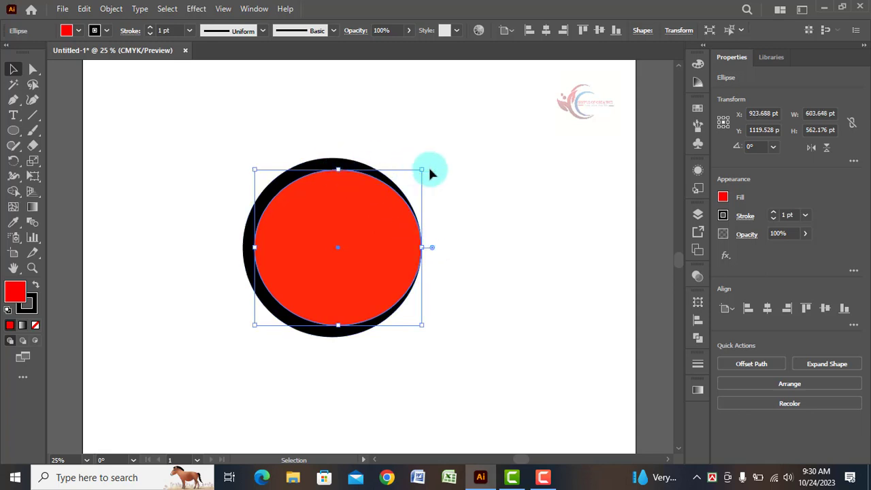
drag(422, 169, 422, 164)
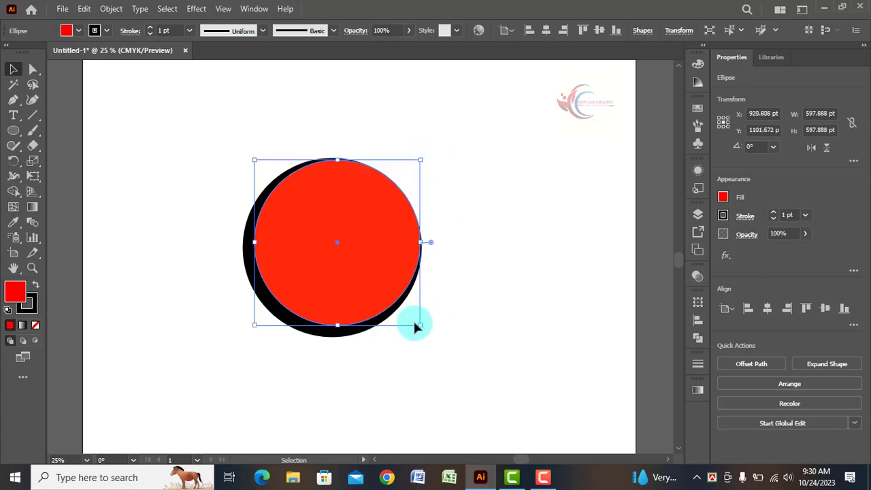
mouse_move(421, 325)
mouse_down()
mouse_move(415, 320)
mouse_move(420, 338)
mouse_move(433, 335)
mouse_up()
- Cut the red circle and its overlap away from the black circle with Shape Builder, keeping only the black crescent
click(189, 214)
click(350, 288)
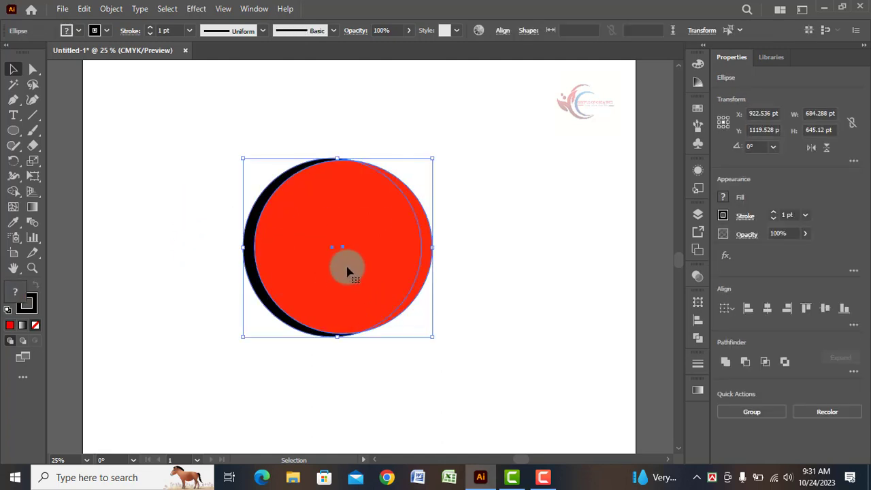
click(9, 195)
click(97, 191)
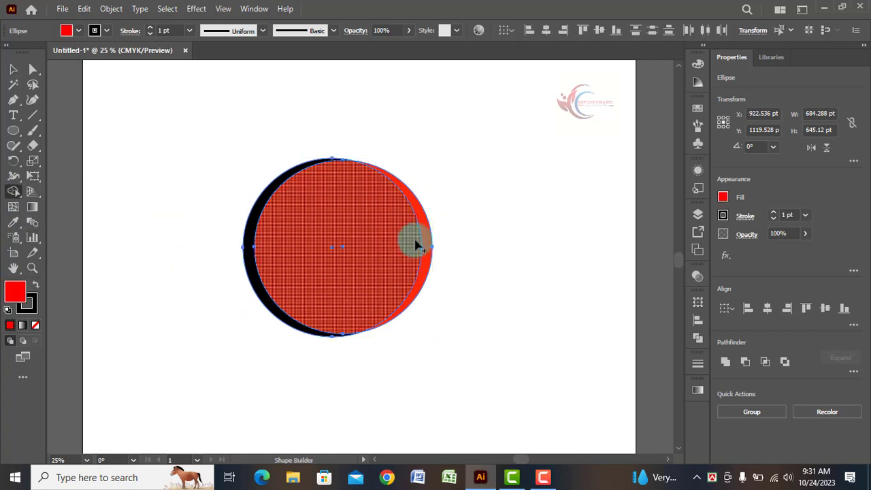
alt+click(421, 247)
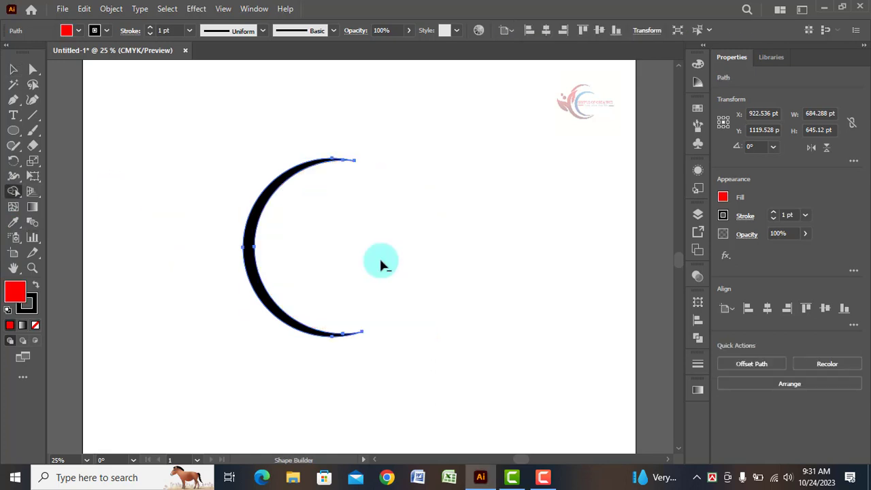
click(10, 70)
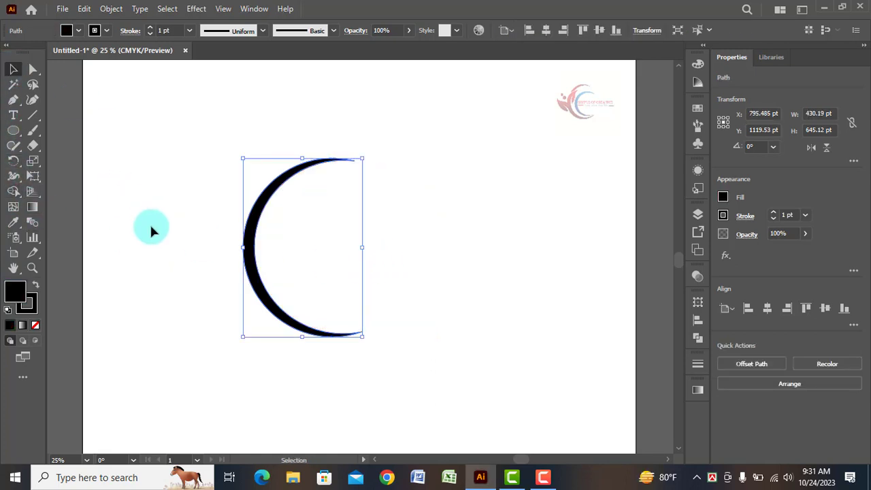
click(153, 234)
- Move the crescent slightly up and to the left and rotate it clockwise by about 13°
drag(265, 307, 255, 295)
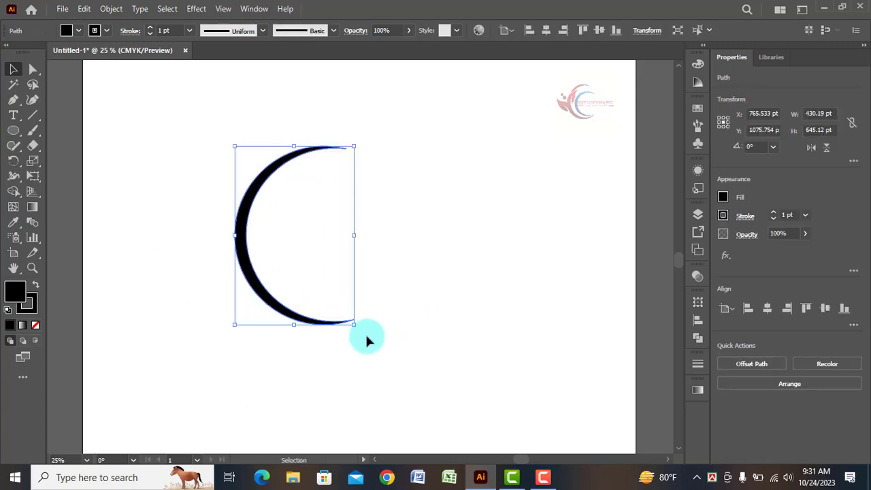
drag(359, 332, 336, 344)
click(389, 327)
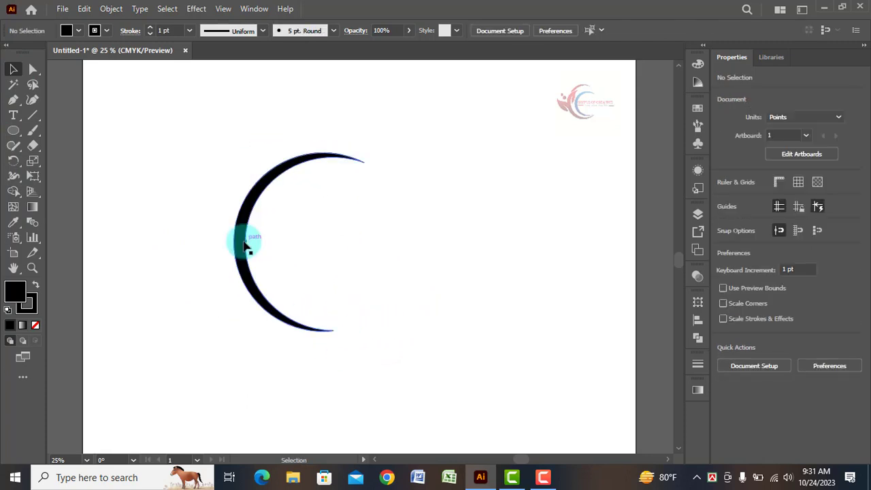
- Duplicate the crescent, scale the copy to about 424 × 581 pt, and nest it inside the original
drag(243, 249, 265, 249)
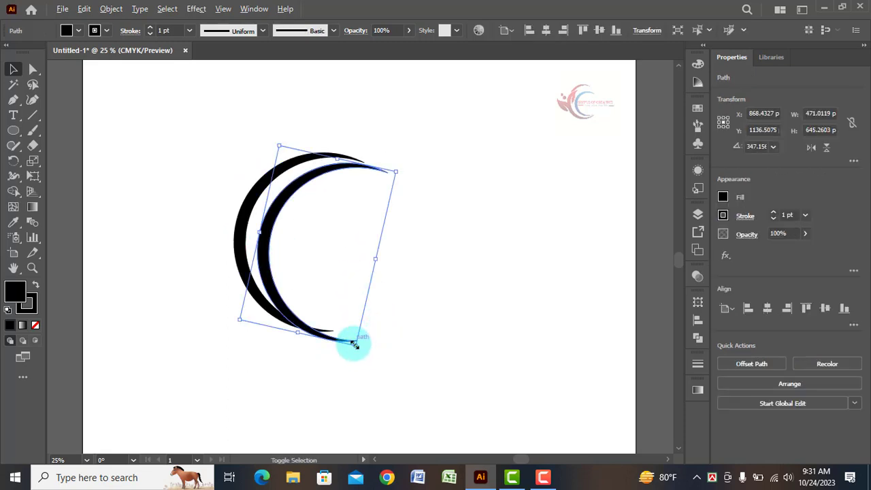
drag(355, 345, 353, 335)
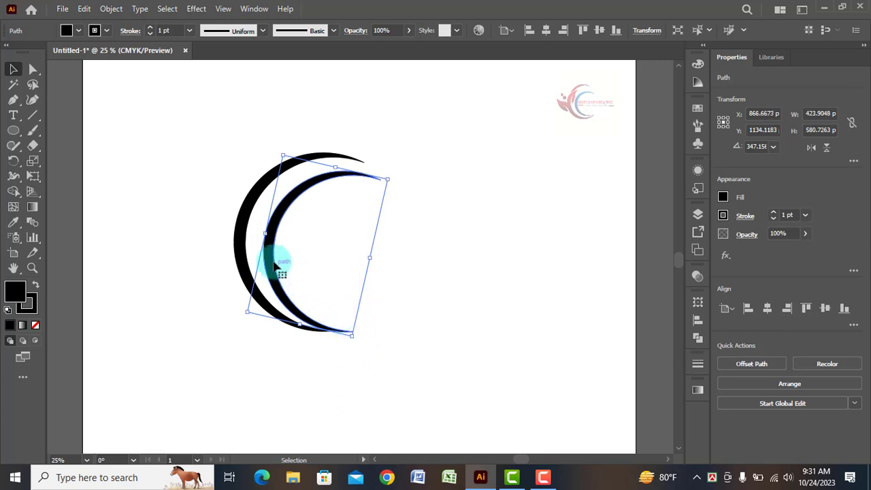
drag(276, 265, 263, 259)
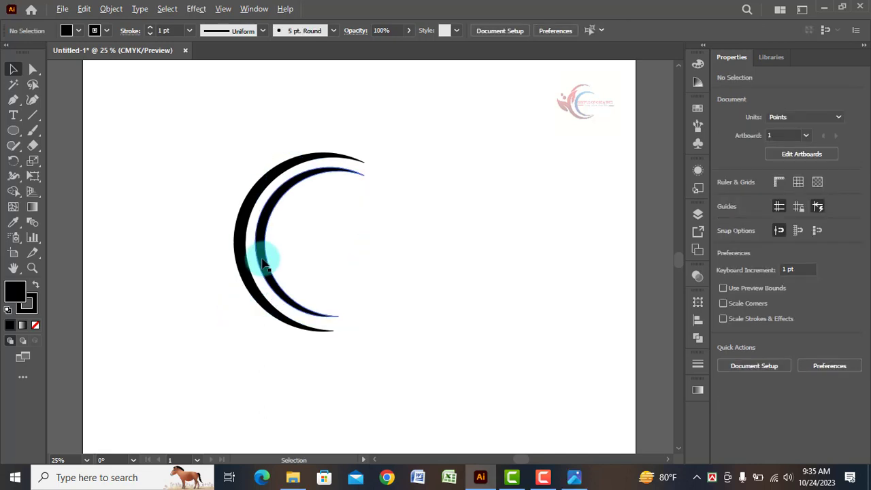
- Add a third, smaller crescent copy, rotated counterclockwise, nested inside the second crescent
drag(265, 262, 349, 293)
drag(424, 348, 313, 298)
click(395, 403)
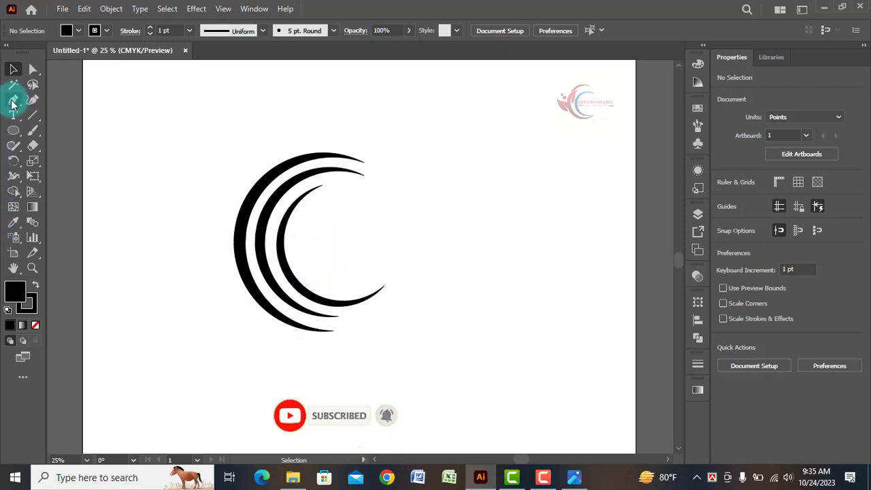
- Draw a closed leaf shape about 349 pt wide inside the crescents with the Pen tool, curving its underside and upper right end
drag(13, 102, 68, 99)
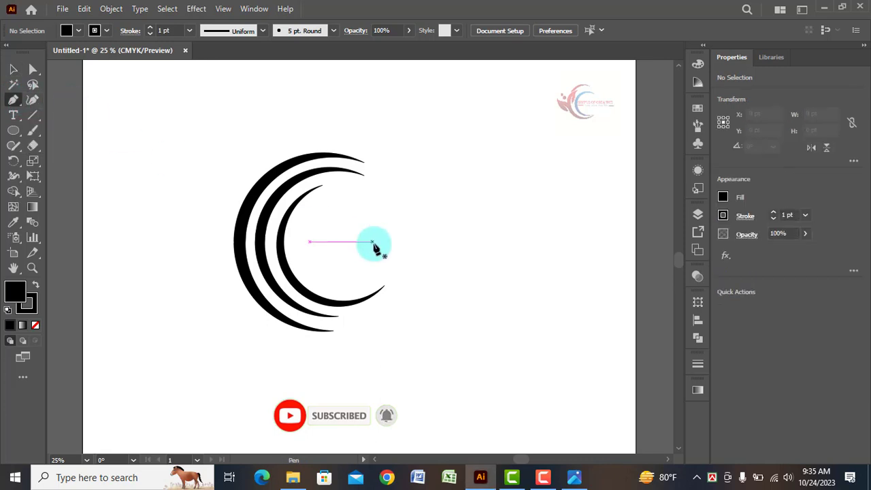
click(310, 258)
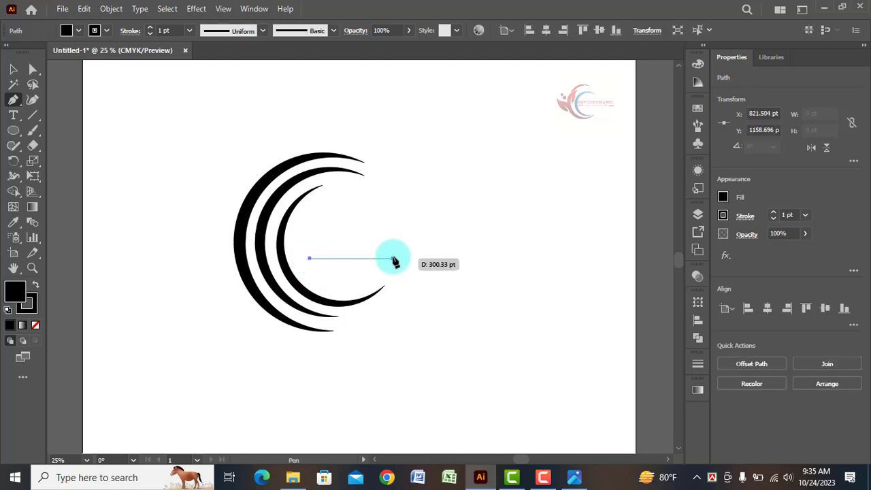
drag(406, 259, 423, 254)
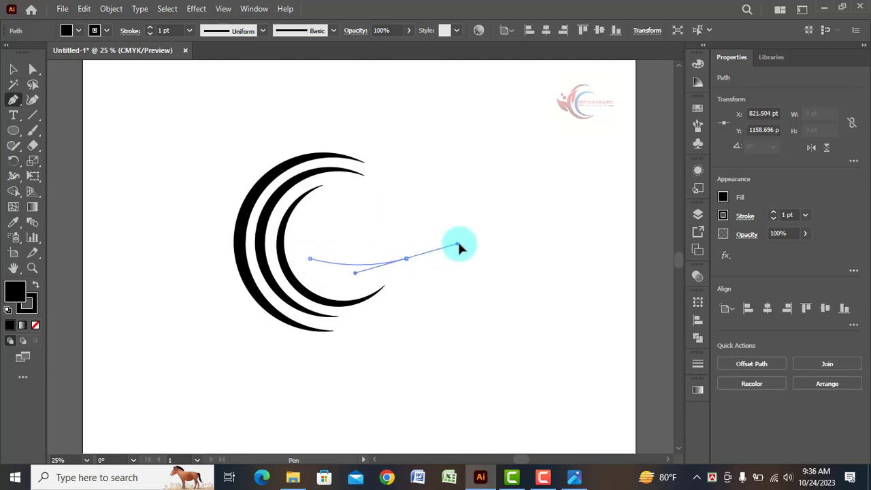
drag(479, 243, 463, 225)
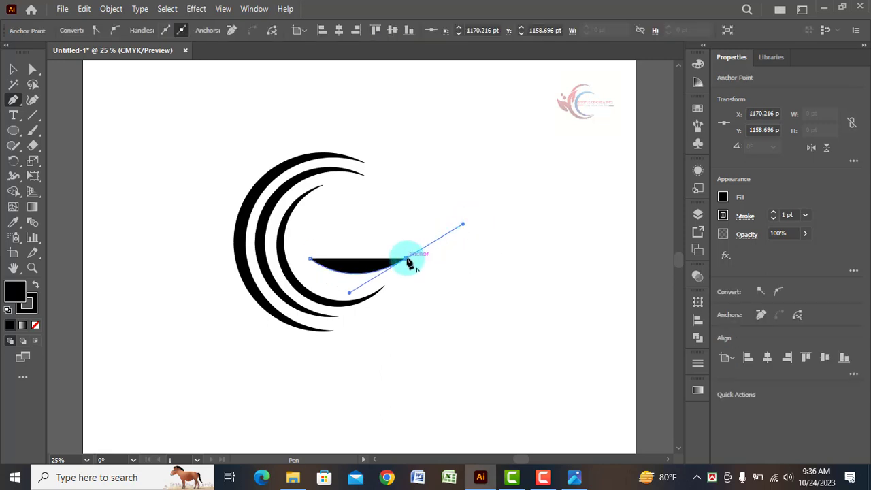
drag(407, 260, 313, 264)
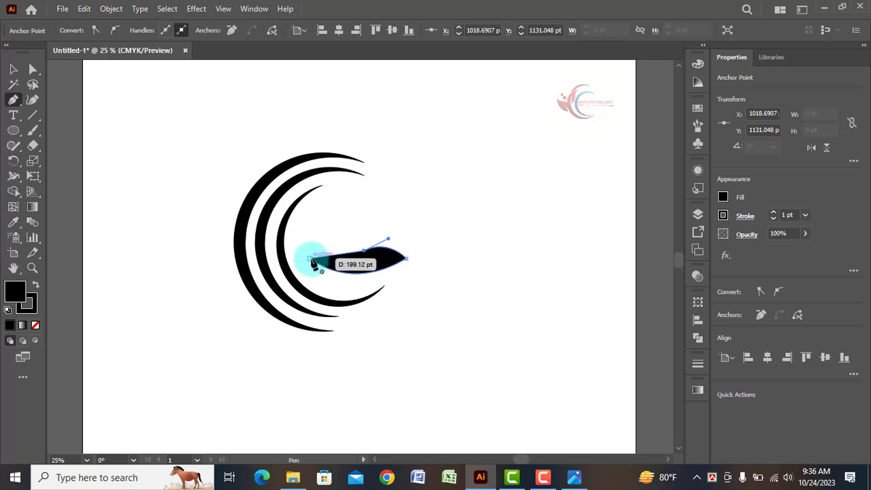
click(313, 264)
click(13, 70)
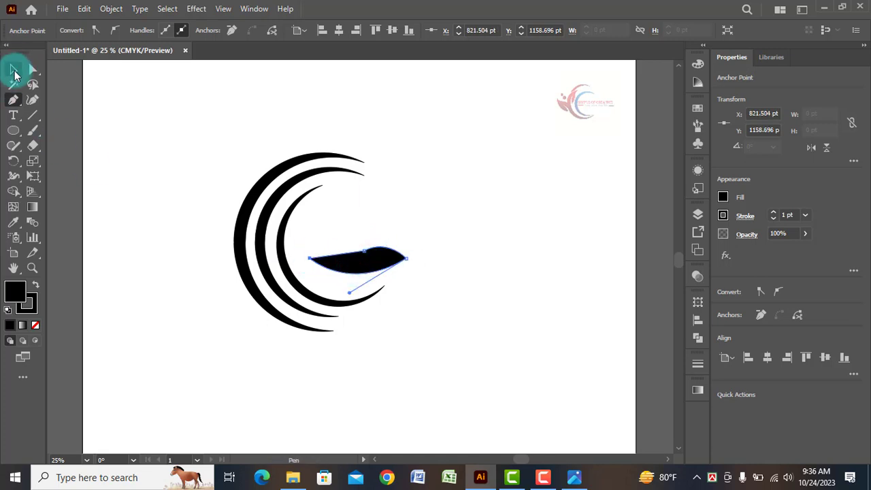
- Reshape the leaf with the Curvature tool into a wave with a thin pointed left tip and a raised right end
click(33, 101)
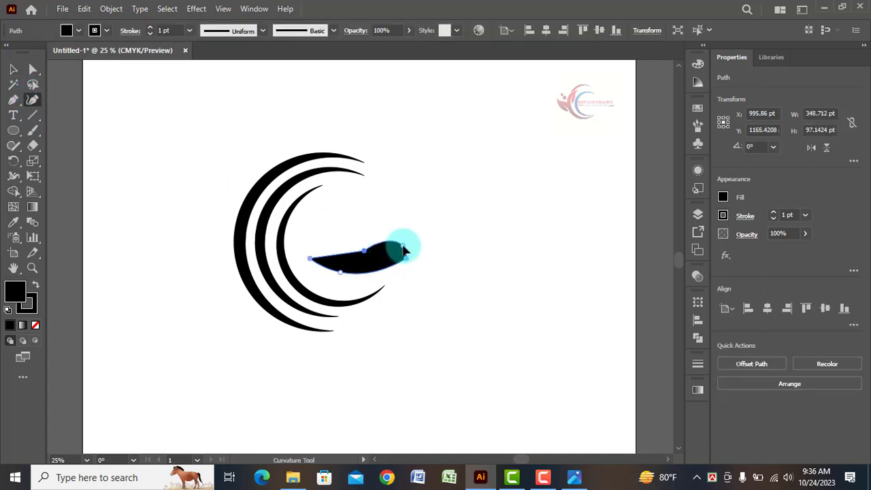
drag(394, 244, 301, 260)
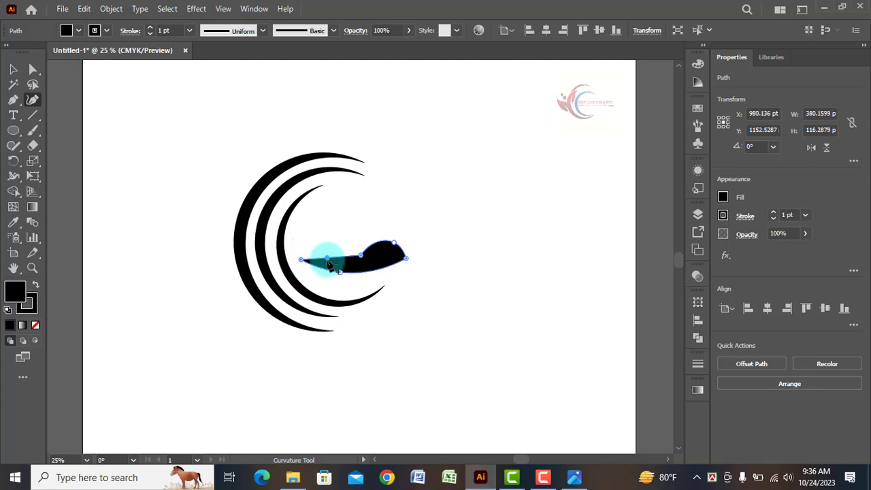
drag(329, 266, 335, 270)
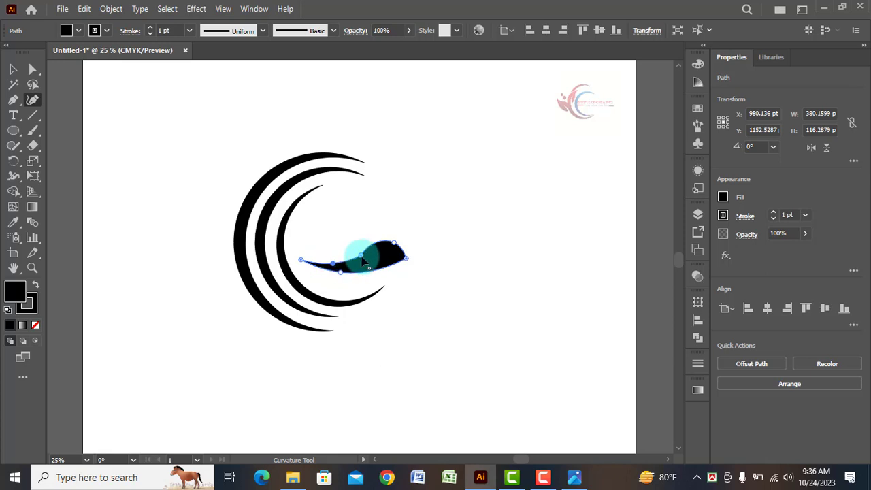
click(399, 242)
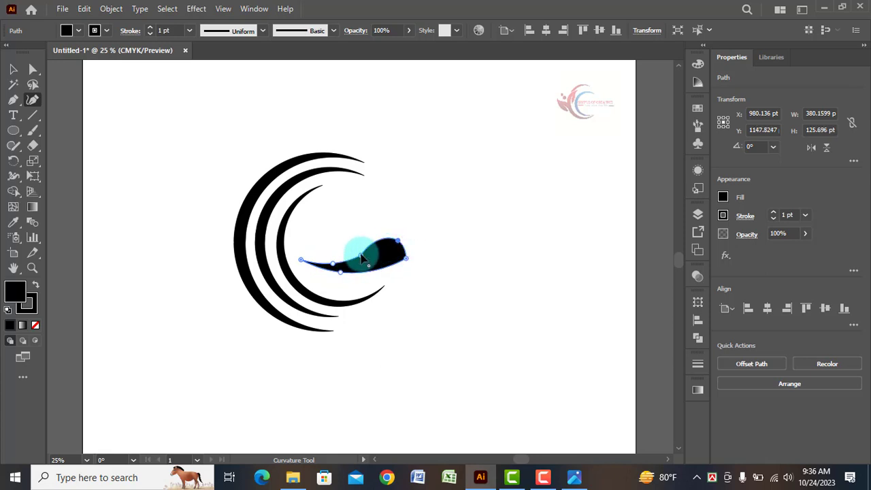
click(13, 70)
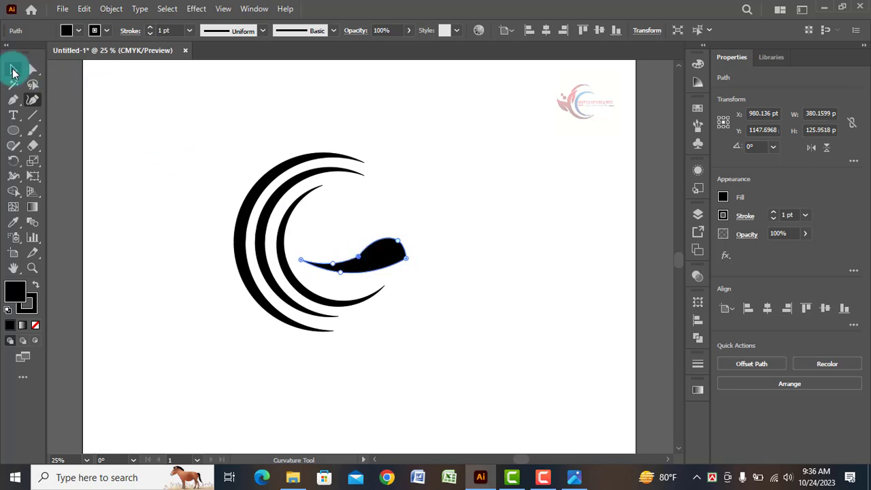
click(169, 278)
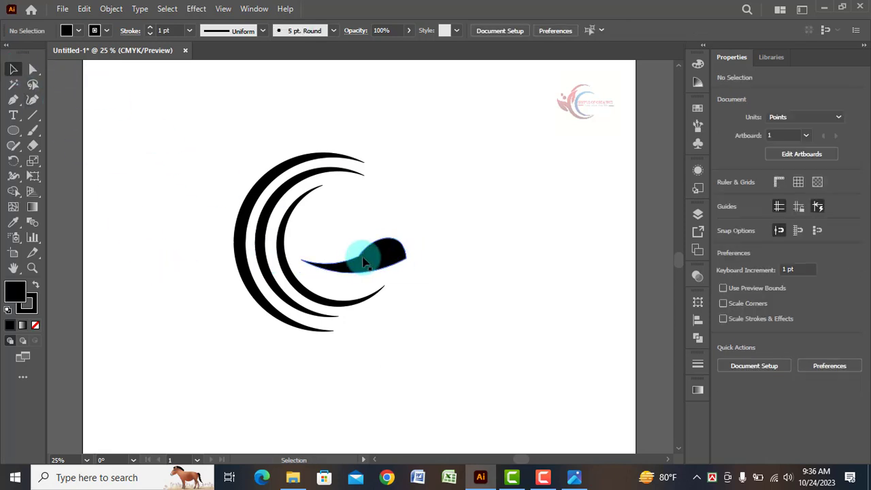
- Smooth the leaf's upper edge and make its right end fuller with the Curvature tool, bringing the shape to about 386 × 123 pt
click(363, 261)
click(33, 99)
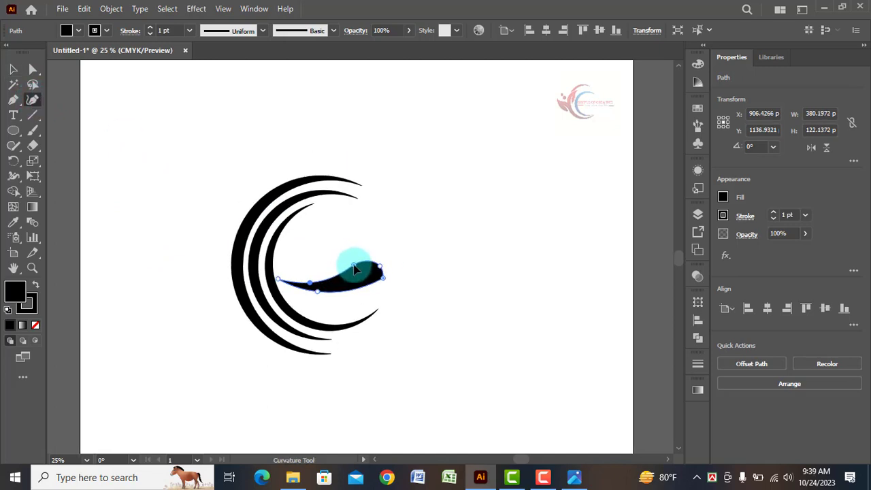
mouse_move(354, 273)
mouse_down()
mouse_move(379, 259)
mouse_move(385, 266)
mouse_move(348, 271)
mouse_move(357, 271)
mouse_up()
click(352, 271)
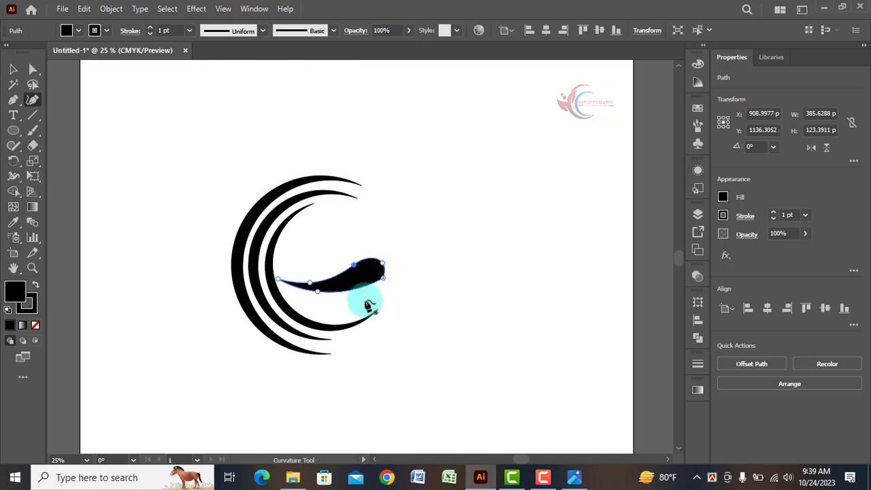
click(13, 69)
click(119, 294)
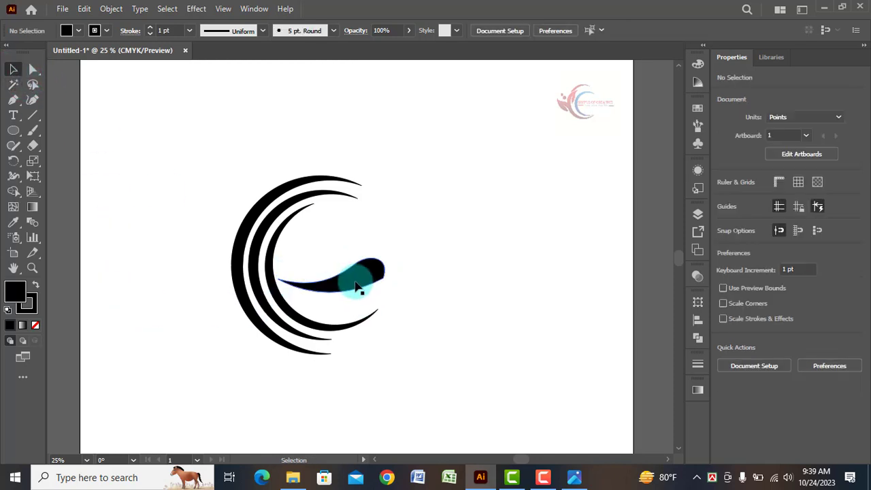
- Duplicate the leaf below and to the right of the original, and move the two leaves apart to leave a gap
drag(356, 275, 392, 297)
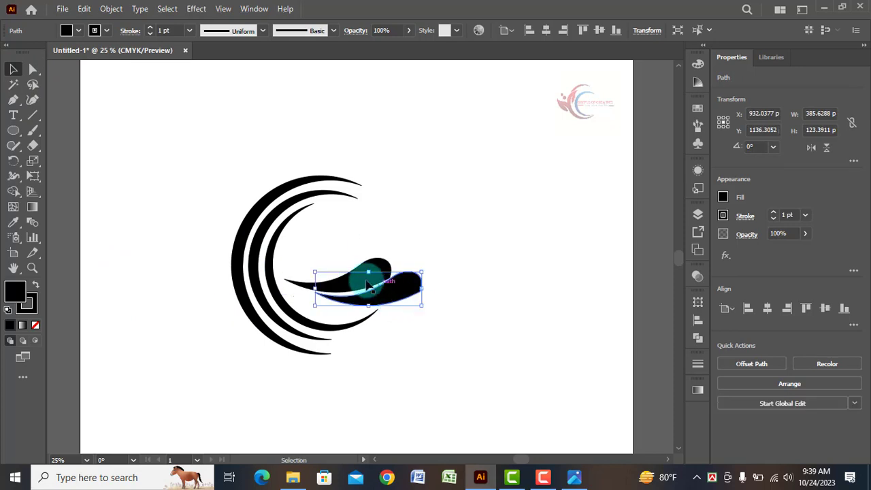
click(384, 235)
drag(346, 282, 340, 272)
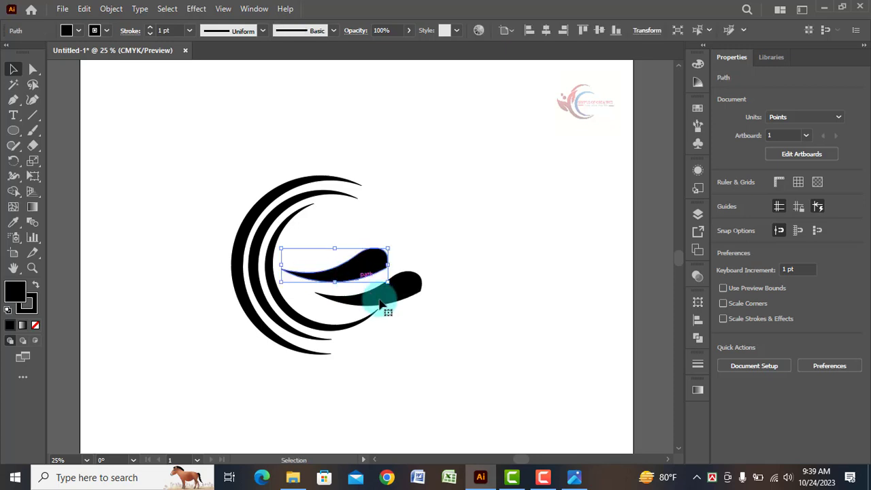
drag(395, 297, 389, 299)
- Stretch the lower leaf wider and adjust the positions of both leaves so they sit closely staggered inside the crescents
drag(417, 288, 440, 287)
click(402, 335)
mouse_move(363, 265)
mouse_down()
mouse_move(365, 286)
mouse_move(369, 279)
mouse_up()
drag(410, 297, 402, 292)
- Select the three crescents and scale them up together around their center to about 725 pt wide
click(377, 312)
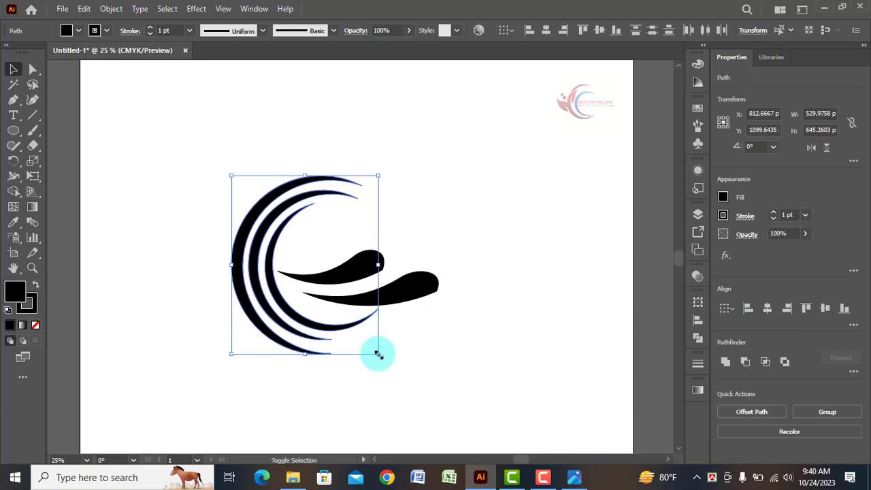
drag(376, 353, 406, 389)
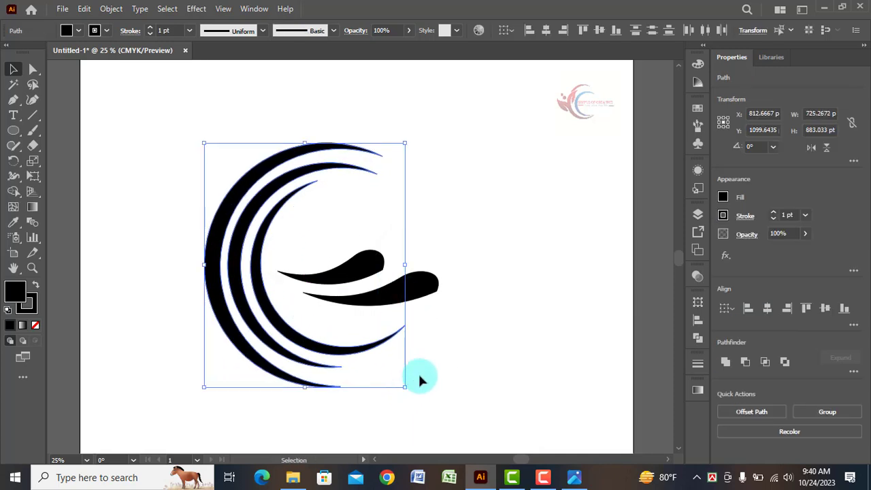
- Move both leaves lower inside the crescents, keeping the upper leaf closely staggered above the lower one
click(436, 375)
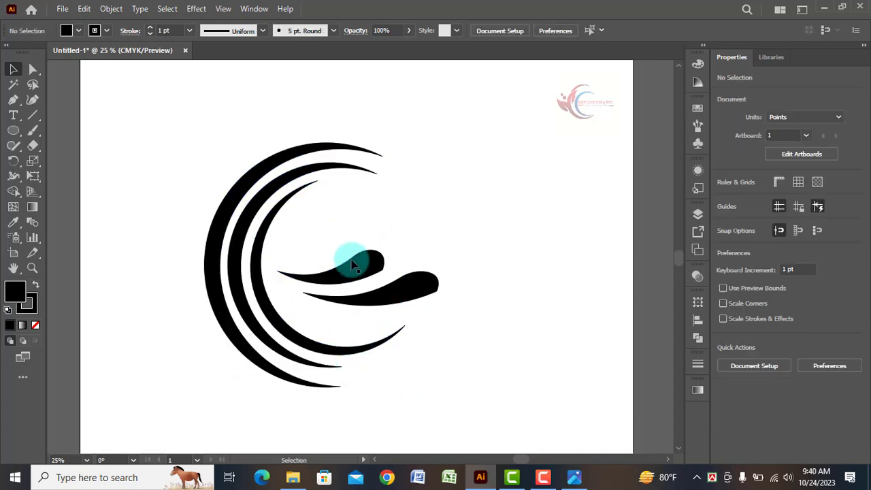
drag(354, 274, 375, 311)
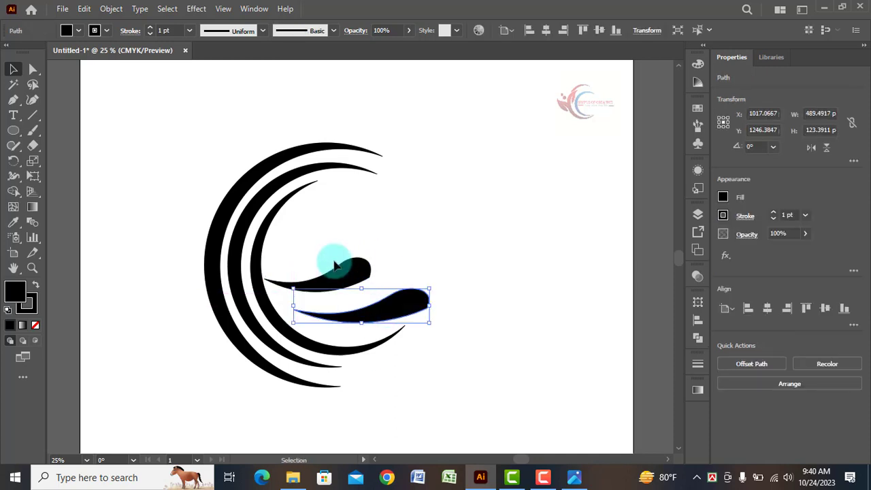
click(454, 225)
mouse_move(332, 286)
mouse_down()
mouse_move(351, 289)
mouse_move(338, 300)
mouse_up()
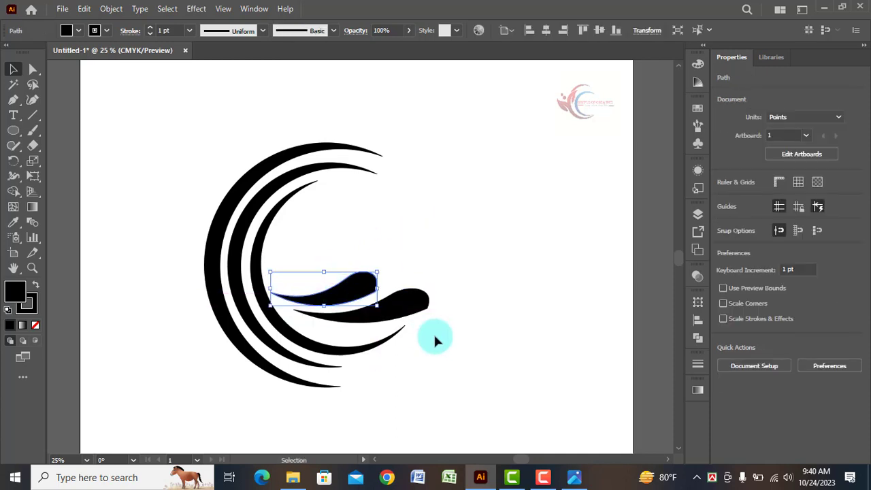
click(434, 332)
- Scale the lower leaf up around its center to about 564 × 142 pt
click(414, 314)
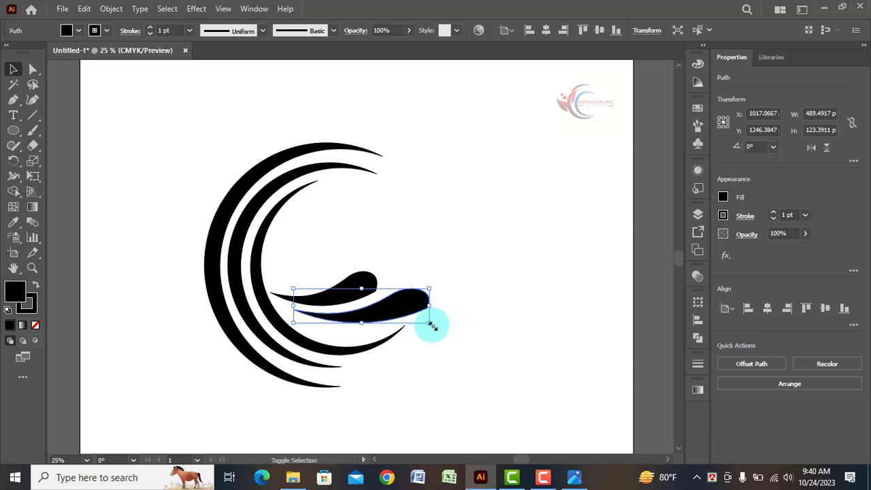
drag(431, 326, 440, 325)
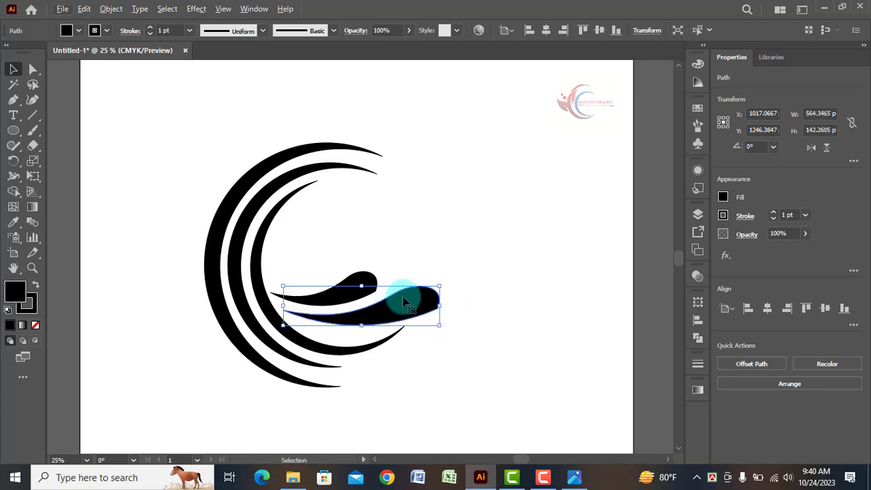
click(413, 242)
mouse_move(353, 290)
mouse_down()
mouse_move(363, 291)
mouse_move(353, 290)
mouse_up()
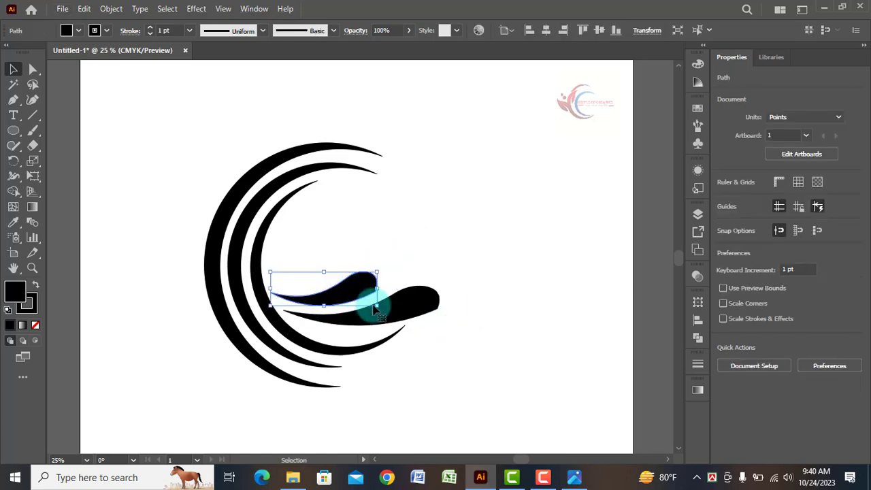
click(434, 335)
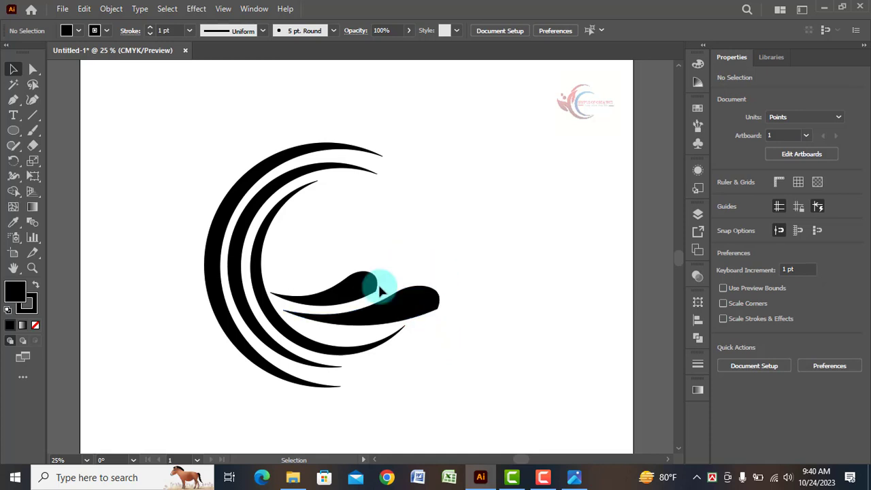
- Add the point text "HALAL SHOPE" in the open area beside the crescents, above the leaves
click(12, 117)
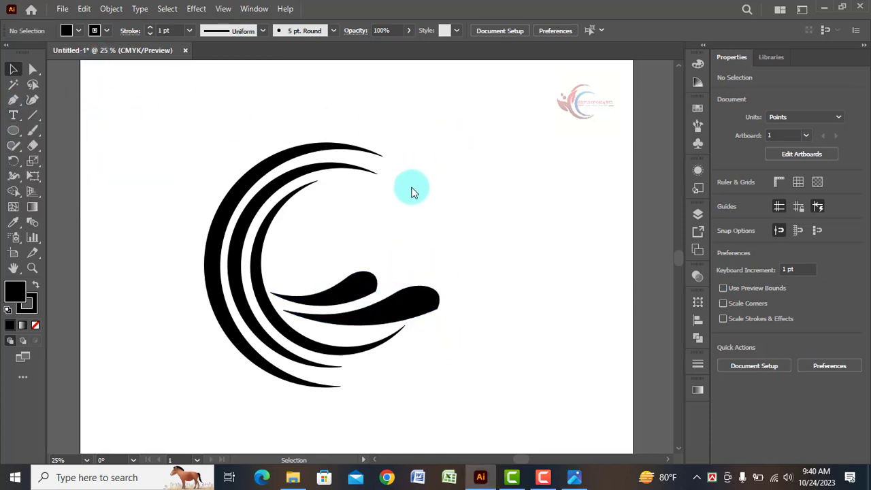
key(t)
click(417, 209)
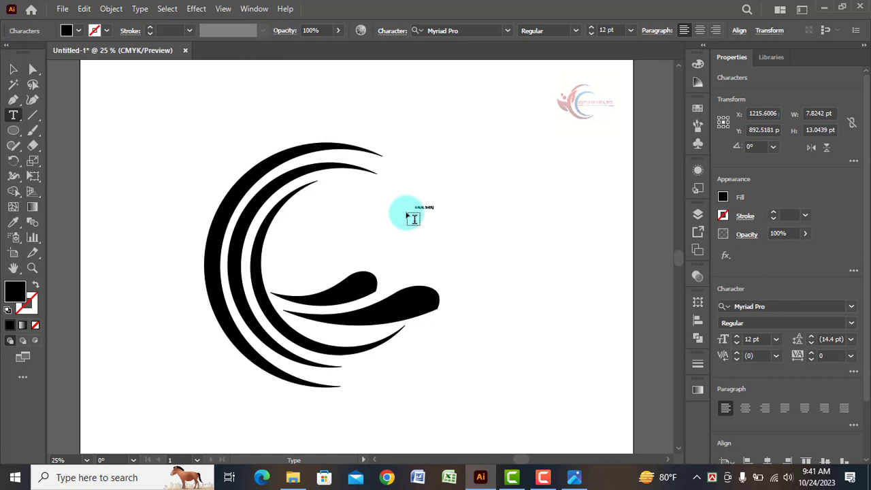
click(12, 69)
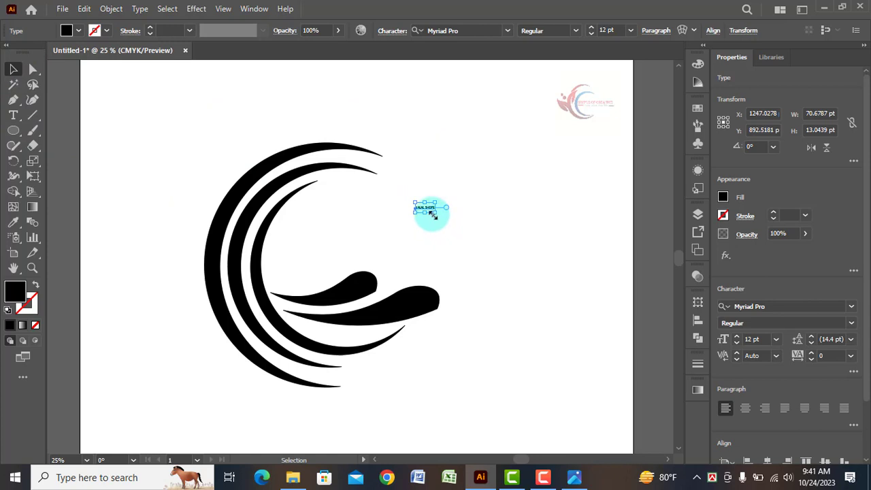
- Enlarge the HALAL SHOPE text to about 110 pt type and move it into the crescents' opening above the leaves
drag(434, 215, 494, 253)
drag(516, 264, 515, 264)
drag(432, 218, 393, 233)
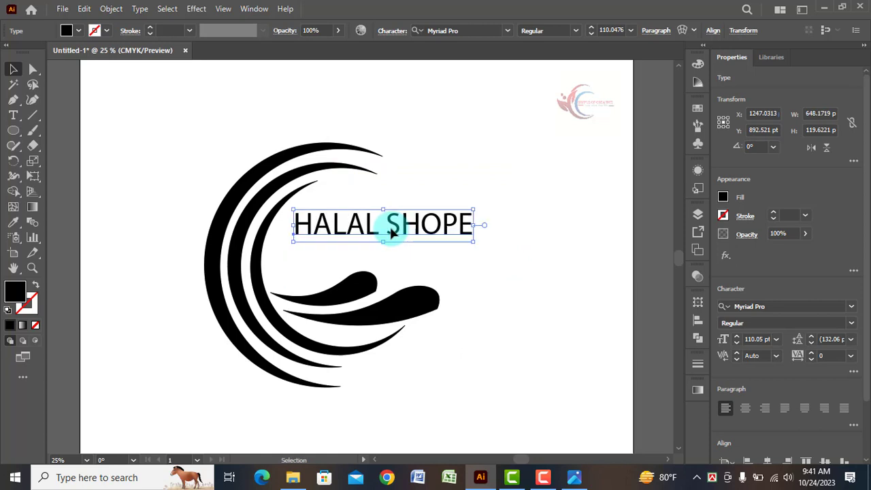
- Set HALAL SHOPE in Arial Rounded MT Bold, narrow it to about 690 pt wide and adjust its position in the crescents
click(507, 32)
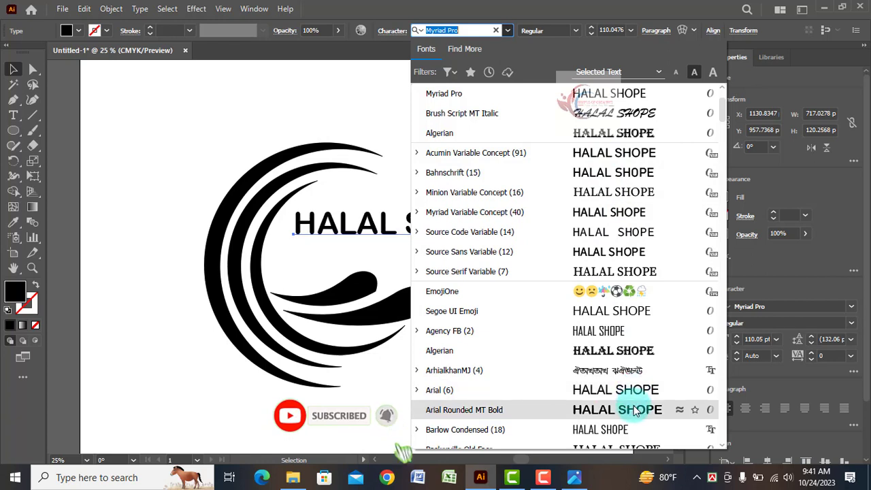
click(465, 410)
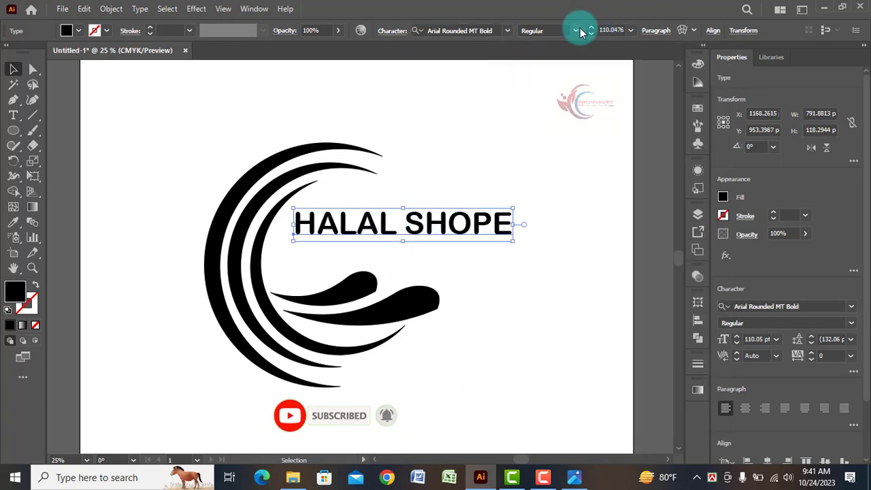
mouse_move(480, 230)
mouse_down()
mouse_move(495, 227)
mouse_move(481, 226)
mouse_up()
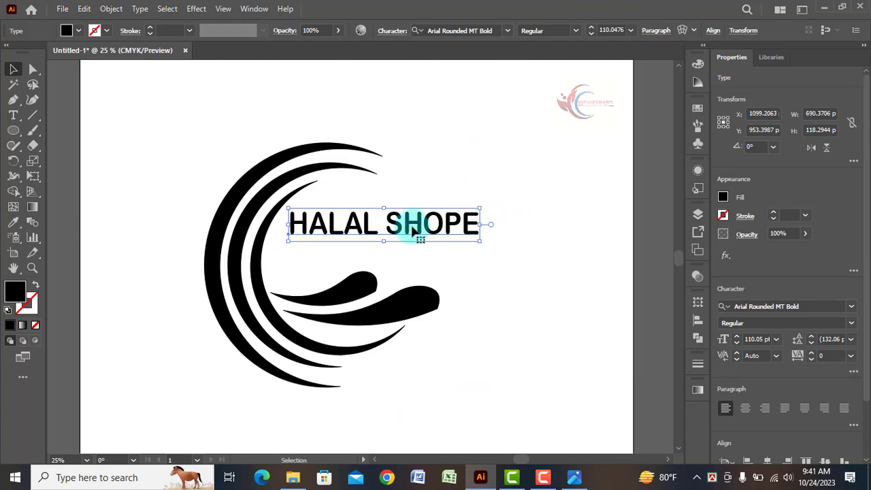
drag(414, 228, 409, 225)
click(463, 286)
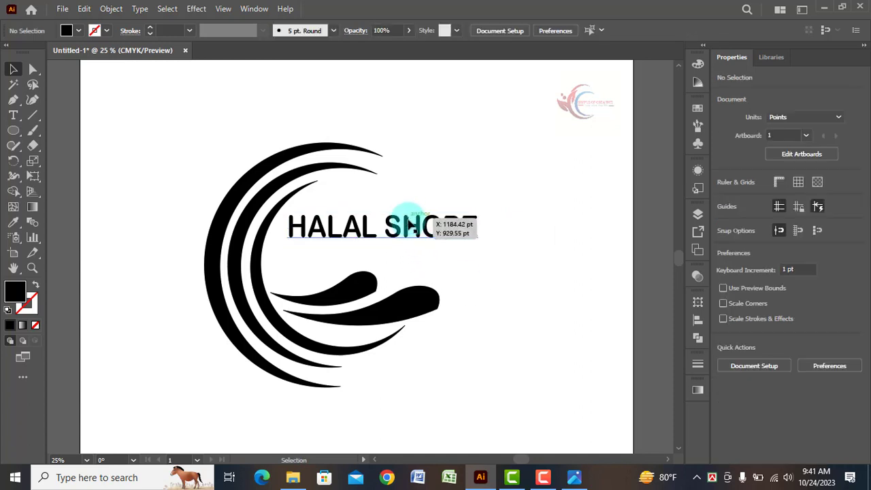
- Duplicate the HALAL SHOPE text directly below itself and replace the copy's wording with "Customer Services"
drag(411, 229, 408, 252)
double_click(474, 253)
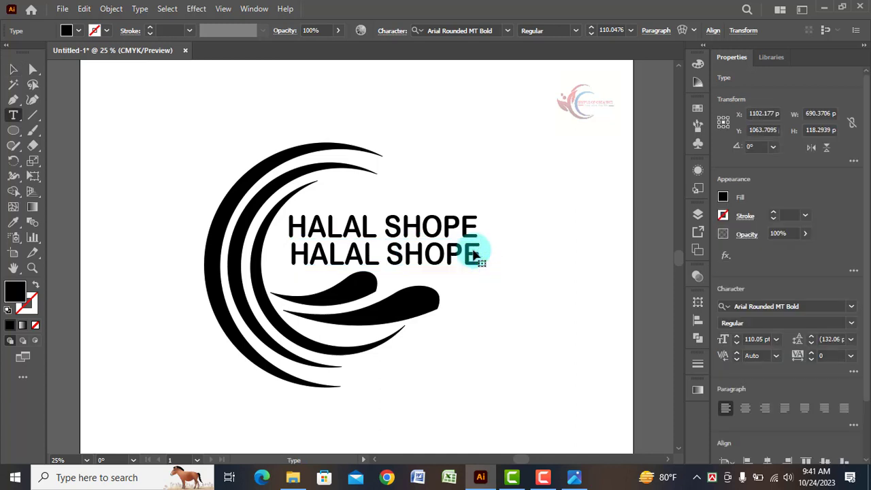
drag(479, 252, 290, 264)
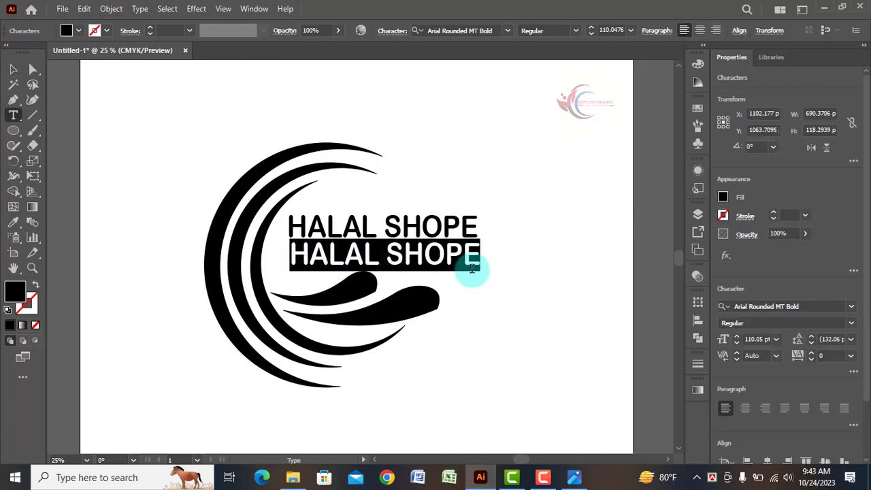
text(Customer Services)
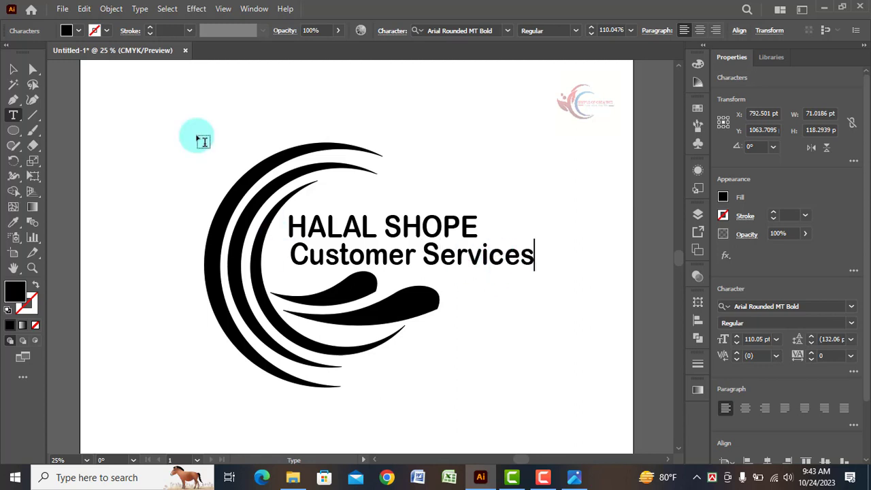
click(13, 70)
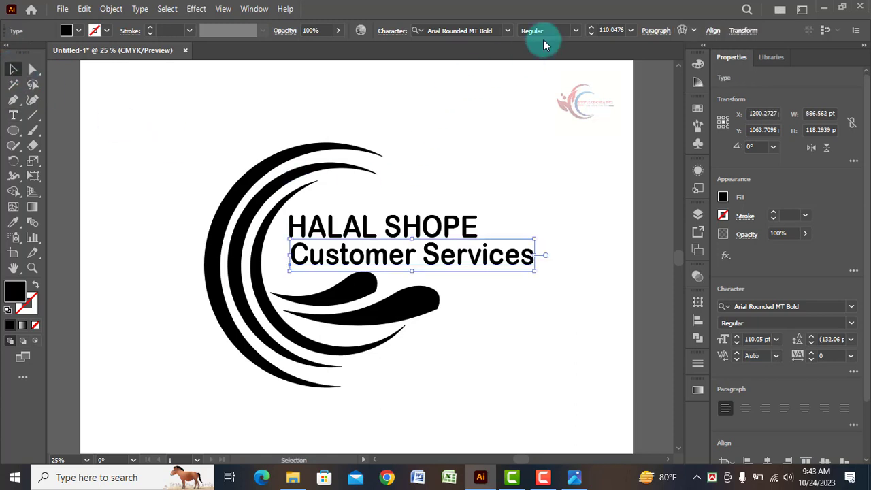
- Set the Customer Services line in Baskerville Old Face with a tracking of 300
click(508, 30)
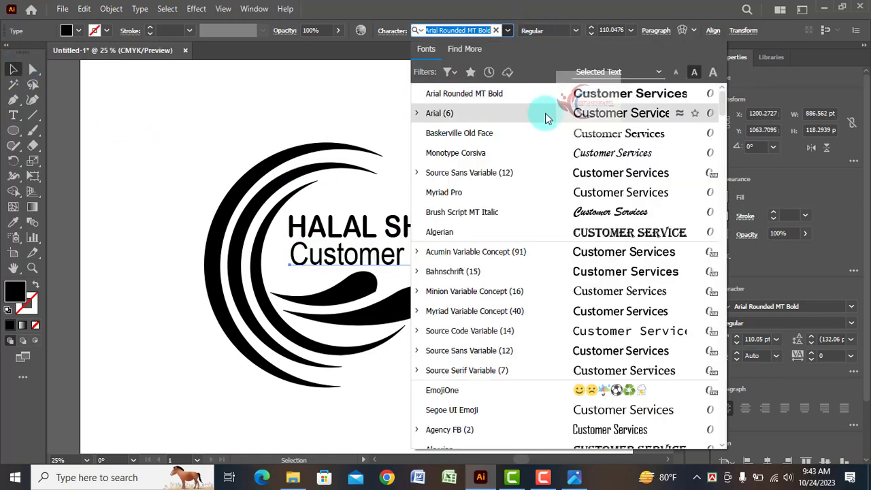
click(545, 136)
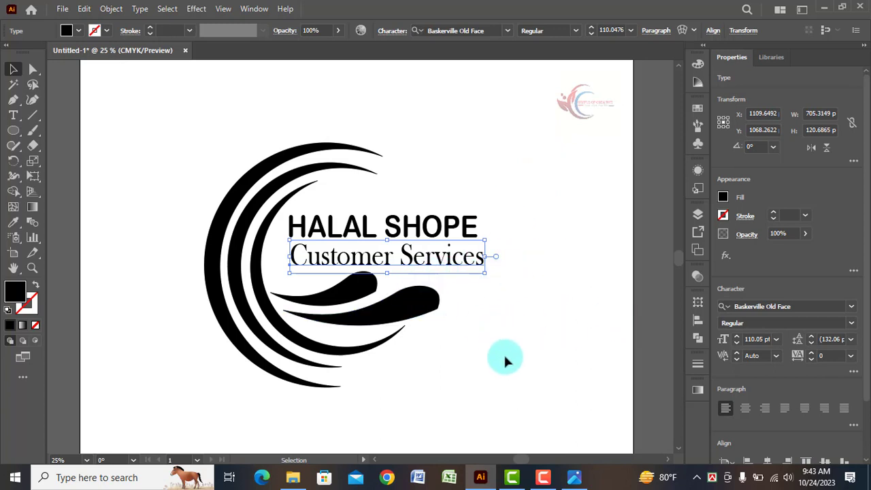
click(820, 355)
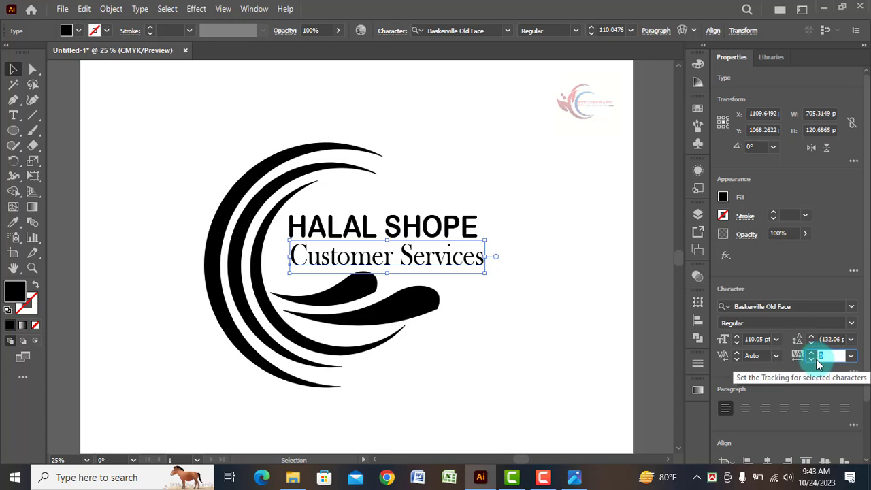
text(300)
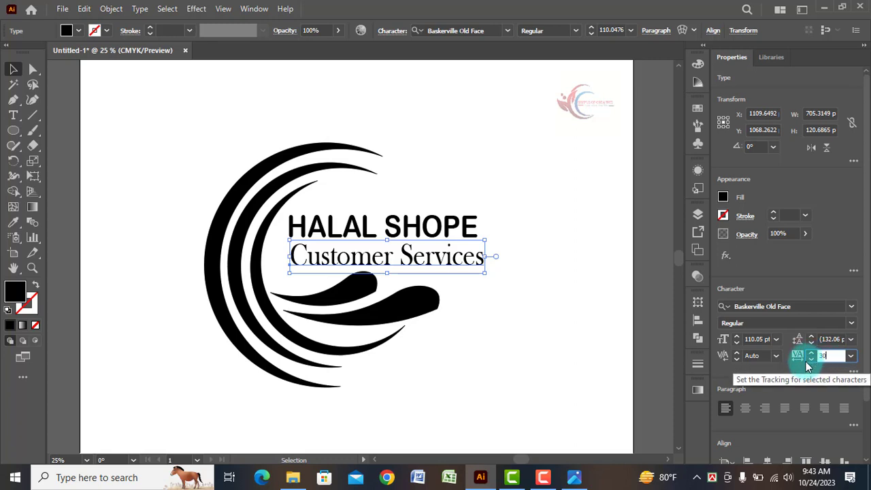
click(536, 335)
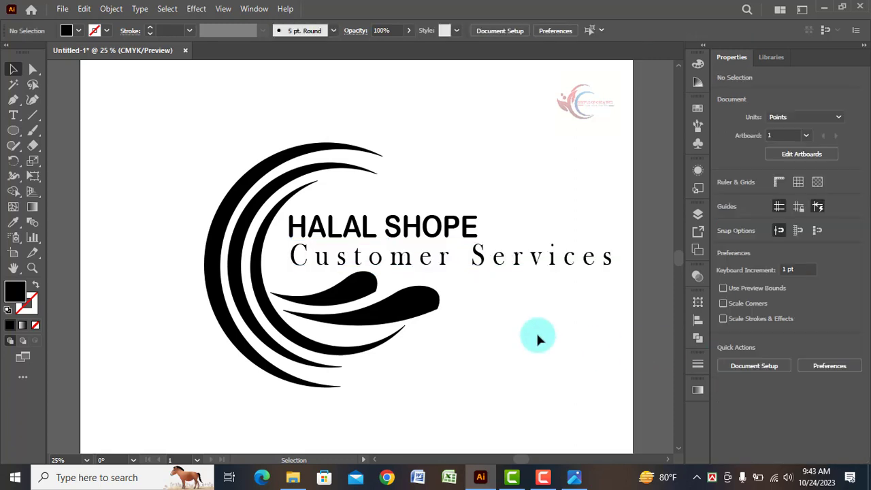
- Scale the Customer Services line down to about 594 pt wide and center it beneath HALAL SHOPE
click(488, 258)
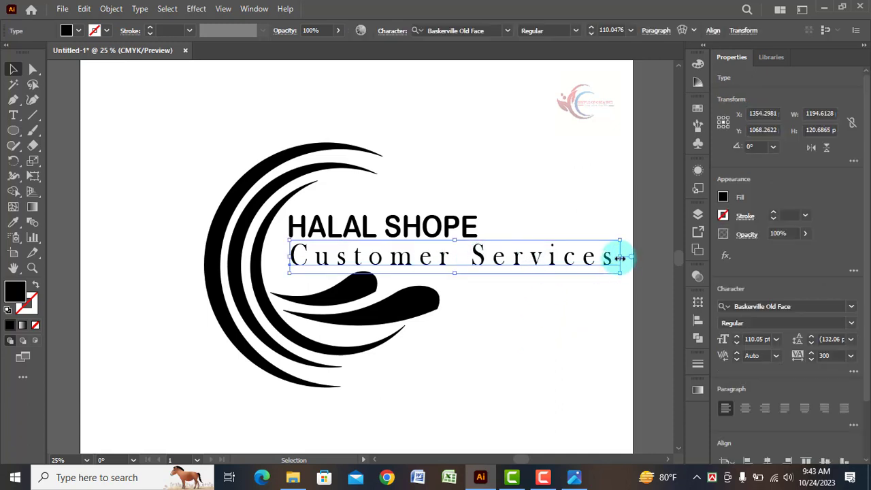
drag(619, 258, 458, 289)
click(516, 298)
click(459, 289)
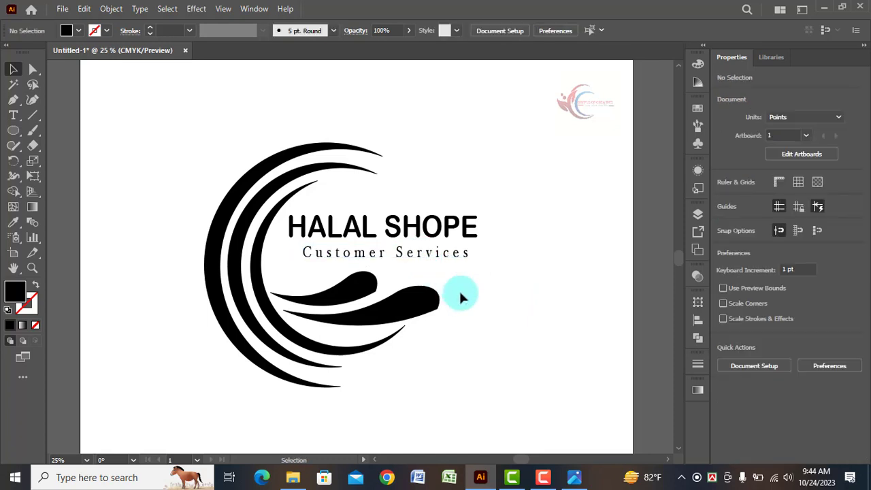
- Fill the HALAL SHOPE lettering with a linear gradient running from CMYK Cyan to dark blue
click(406, 232)
click(697, 390)
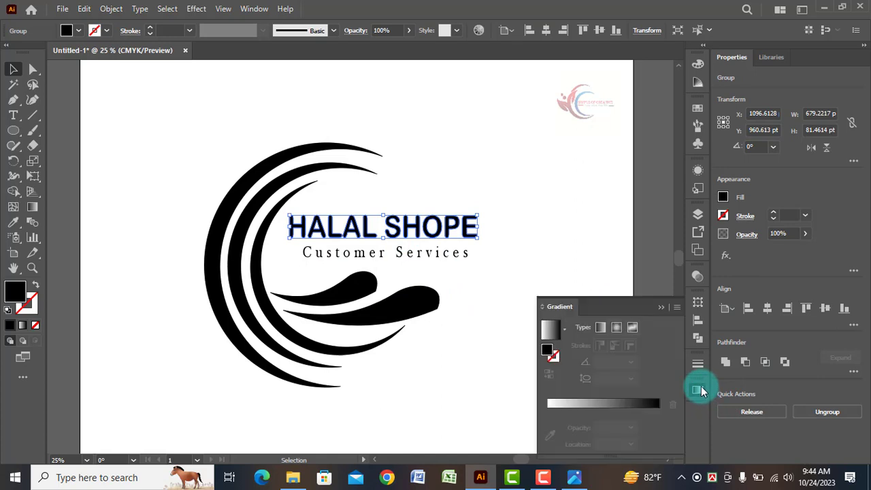
click(614, 413)
click(549, 412)
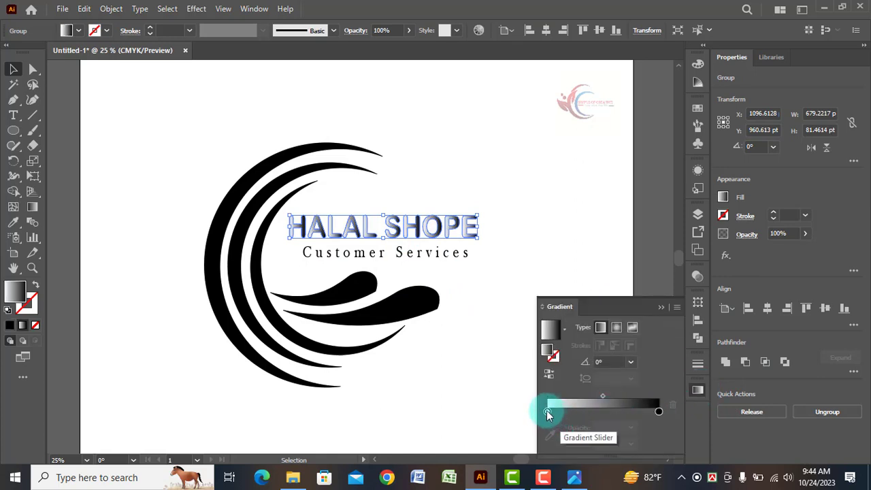
double_click(549, 412)
click(495, 298)
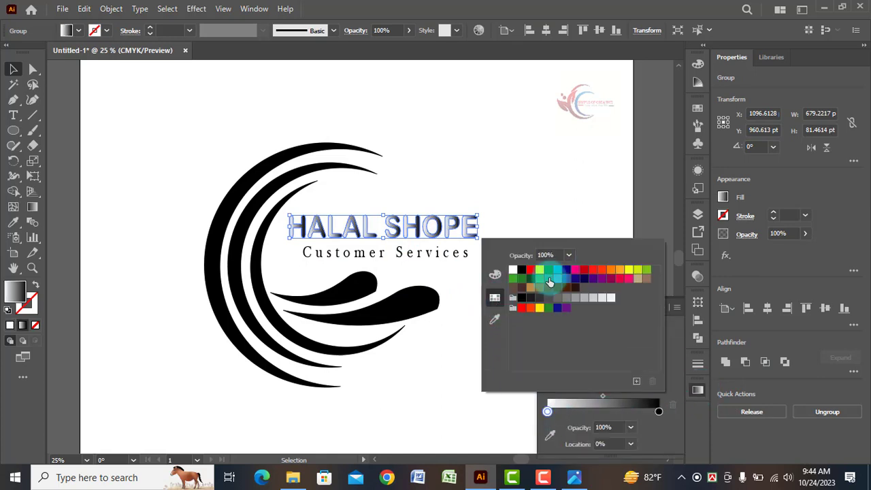
click(557, 270)
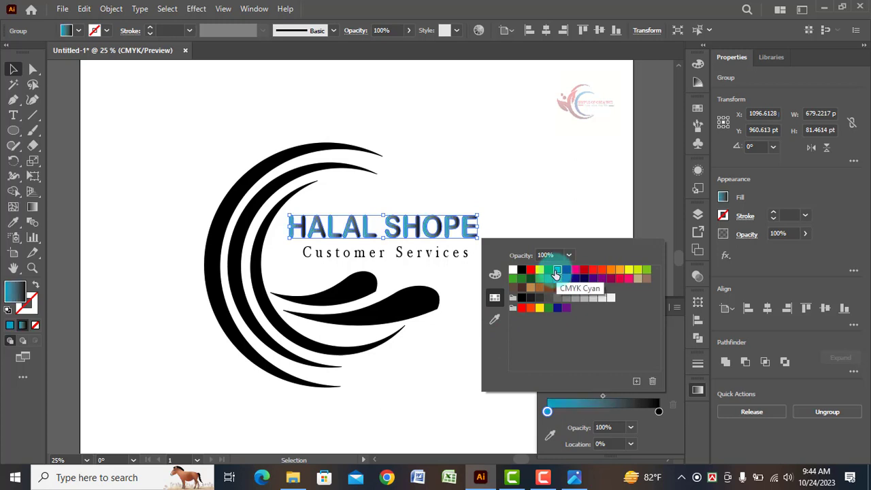
click(659, 411)
double_click(659, 411)
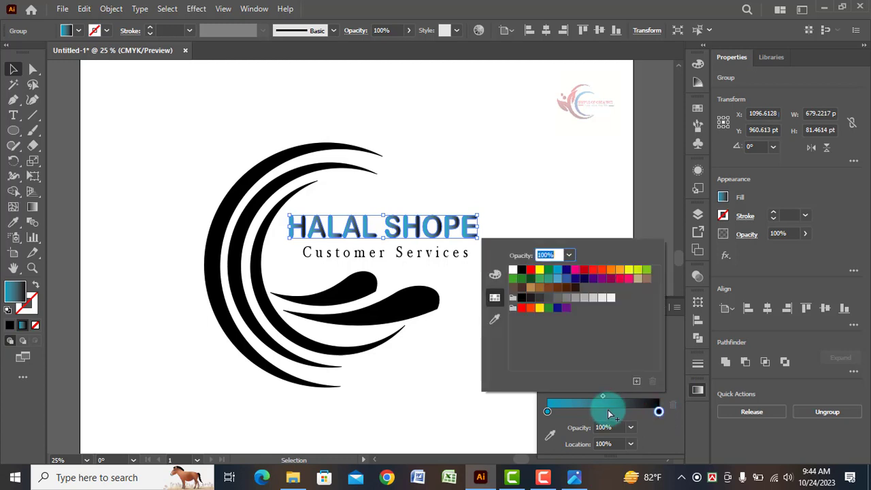
click(565, 272)
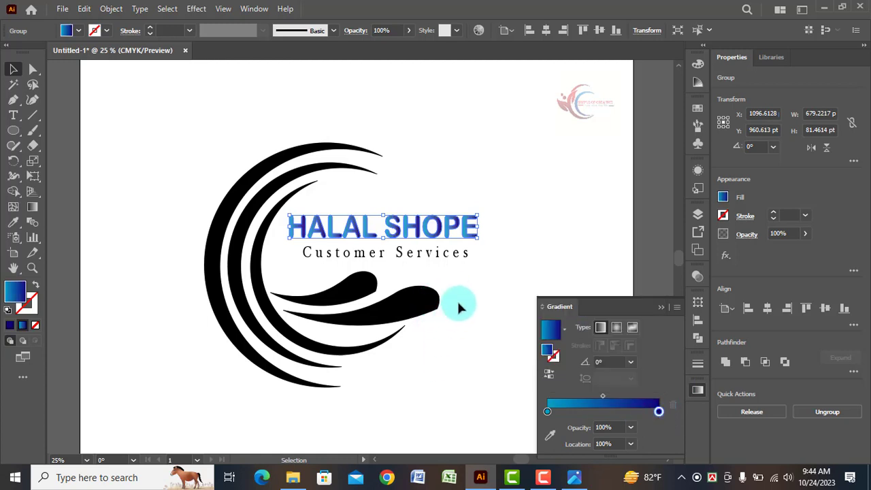
- Apply the White, Black gradient preset to the Customer Services lettering and close the gradient settings
click(455, 256)
click(565, 330)
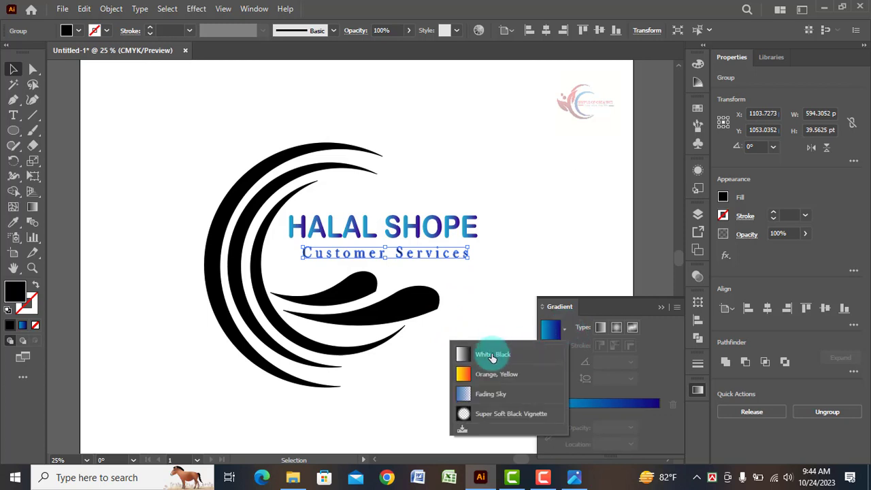
click(497, 352)
click(478, 306)
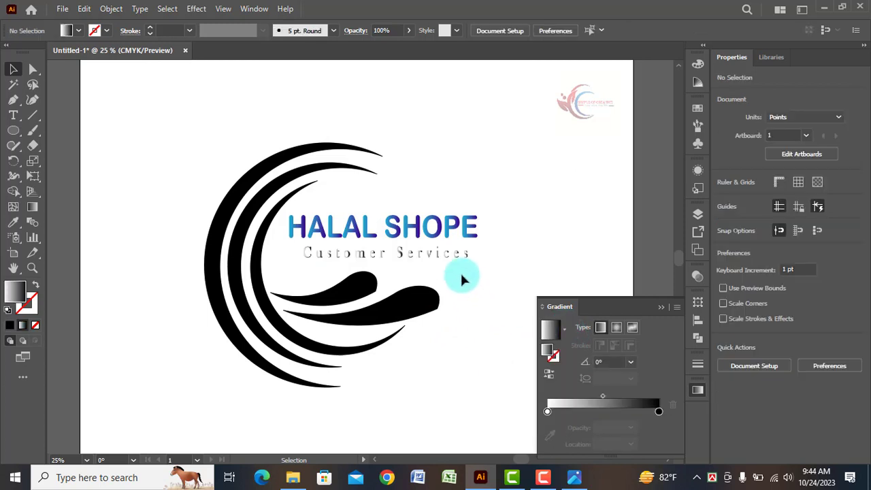
click(661, 307)
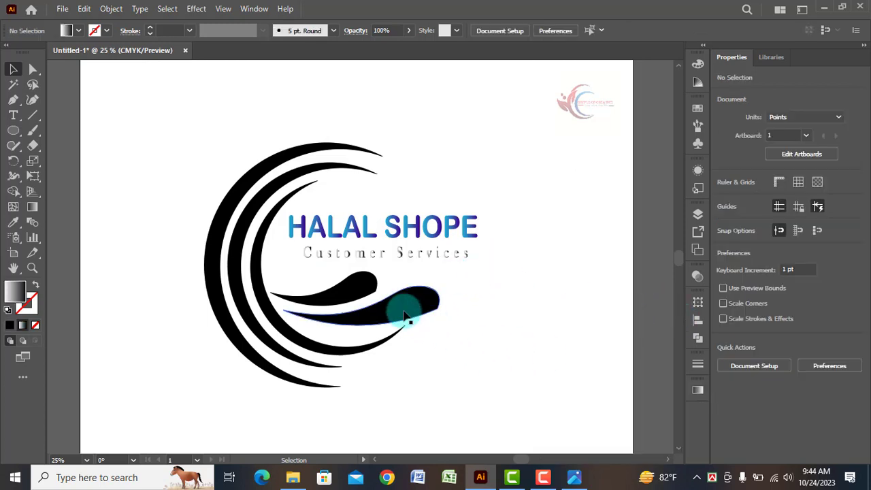
- Fill the longer lower leaf shape and the innermost crescent with the white-to-black linear gradient
click(347, 315)
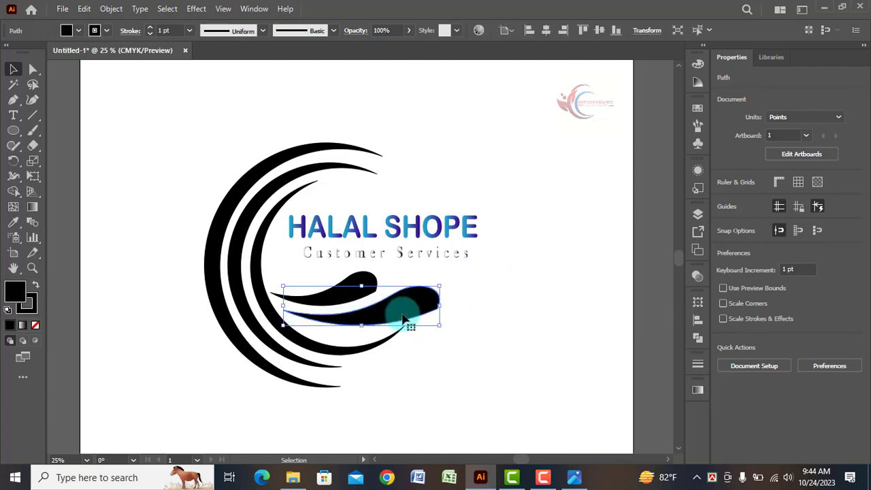
click(698, 392)
click(609, 404)
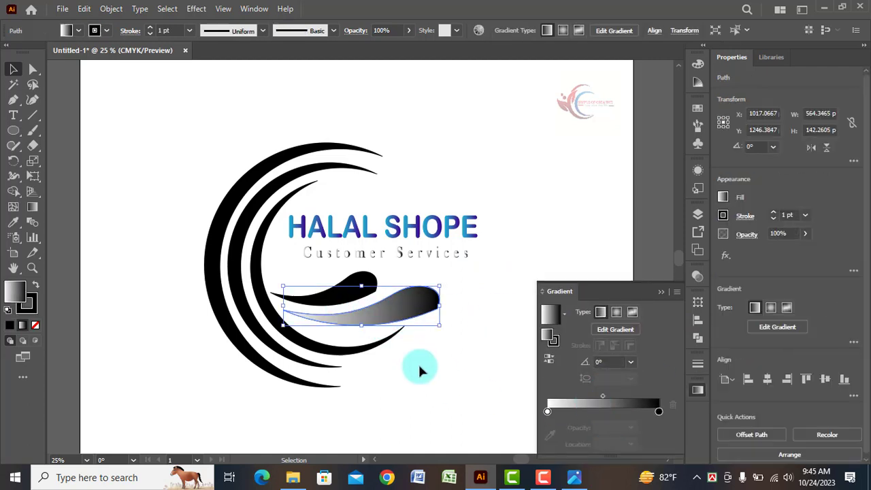
click(420, 370)
click(341, 346)
click(578, 407)
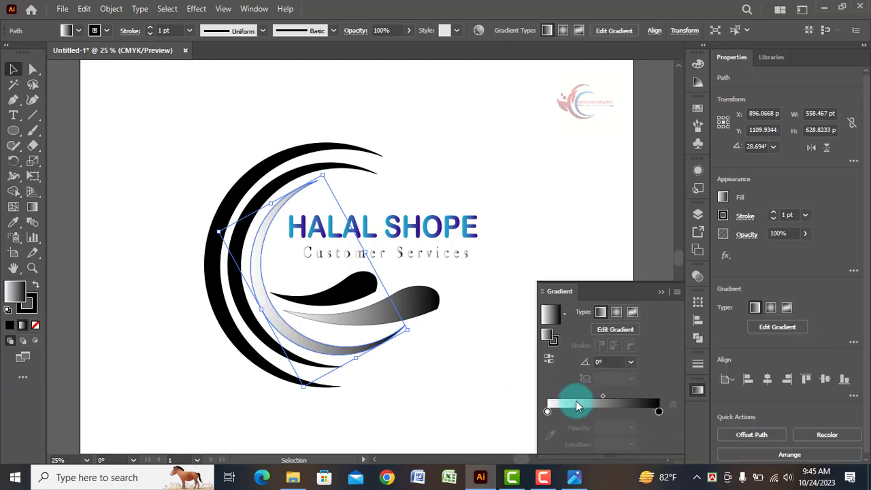
click(410, 376)
- Copy the HALAL SHOPE blue gradient onto the two outer crescents and shift its midpoint to about 24%
drag(202, 196, 238, 252)
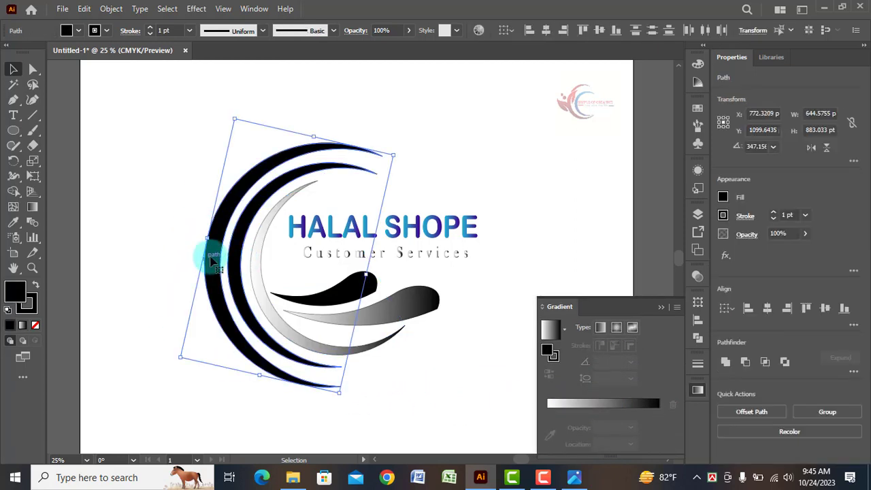
click(13, 222)
click(449, 228)
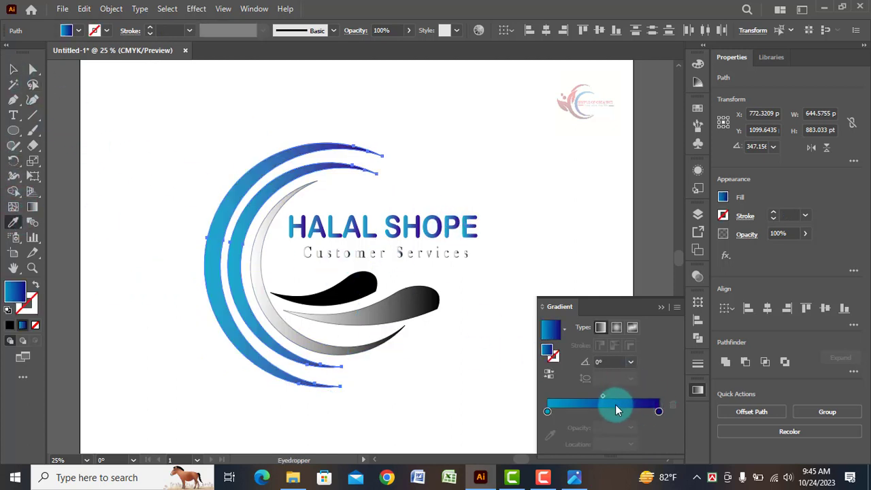
drag(604, 396, 574, 400)
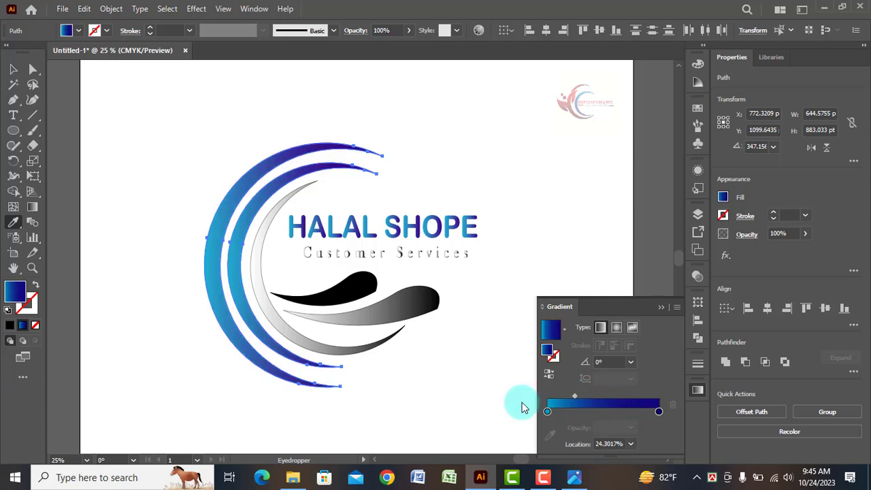
click(156, 346)
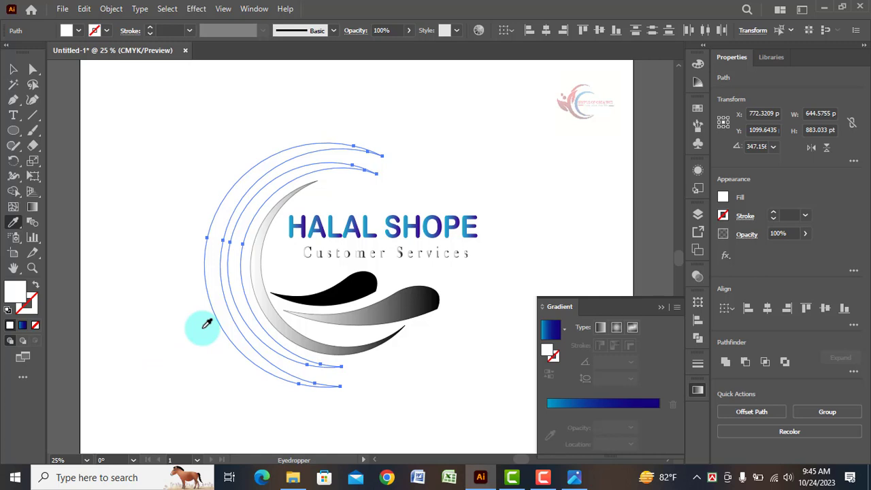
key(ctrl+z)
key(ctrl+z)
- Copy the outer crescent's blue gradient onto the smaller upper leaf shape with the Eyedropper
click(13, 69)
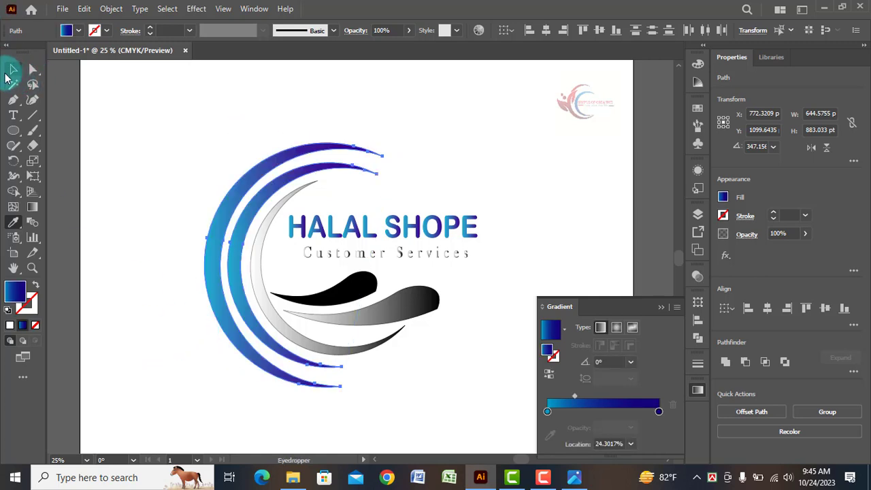
click(113, 163)
click(364, 288)
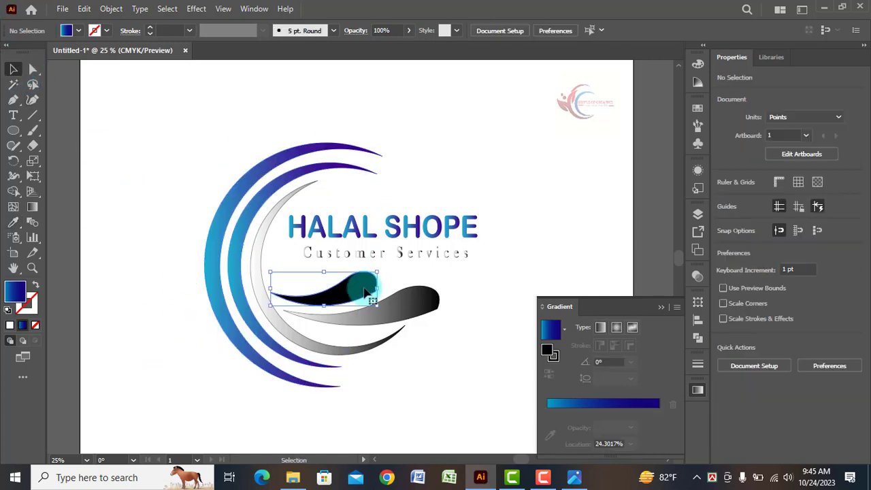
click(13, 221)
click(266, 152)
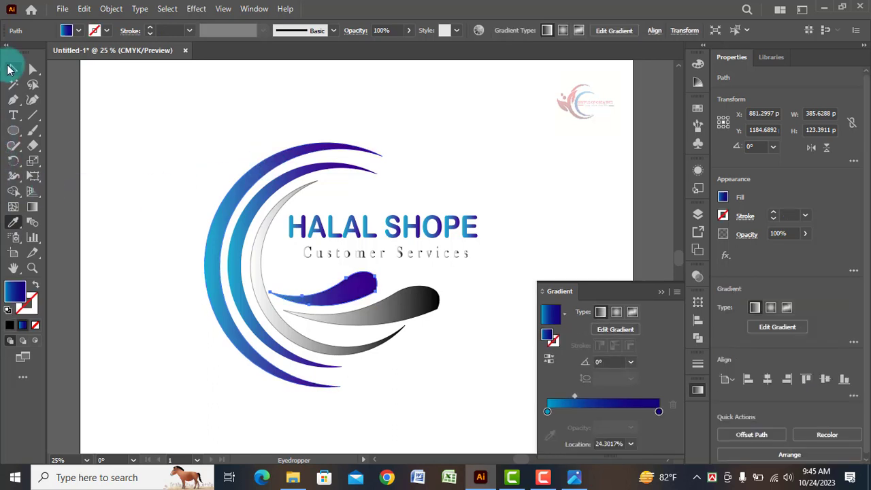
click(10, 69)
click(193, 286)
- Move the midpoint of the smaller upper leaf's blue gradient to about 55% and deselect the leaf
click(296, 301)
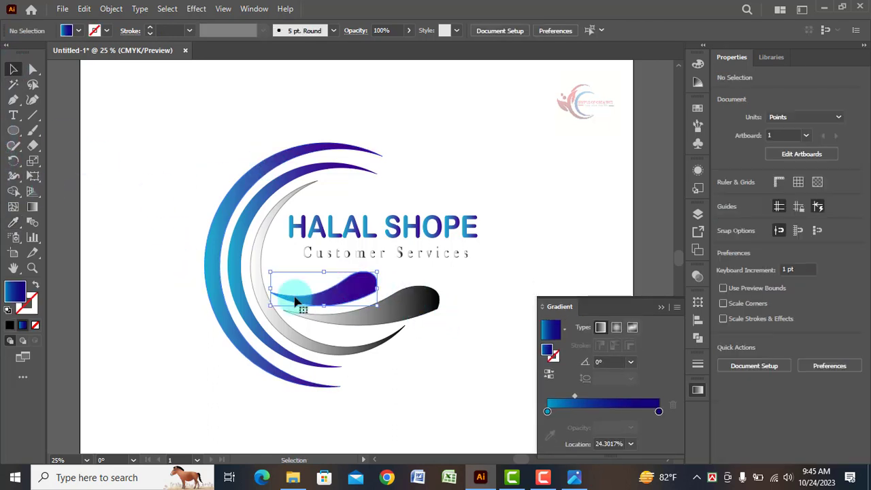
click(33, 207)
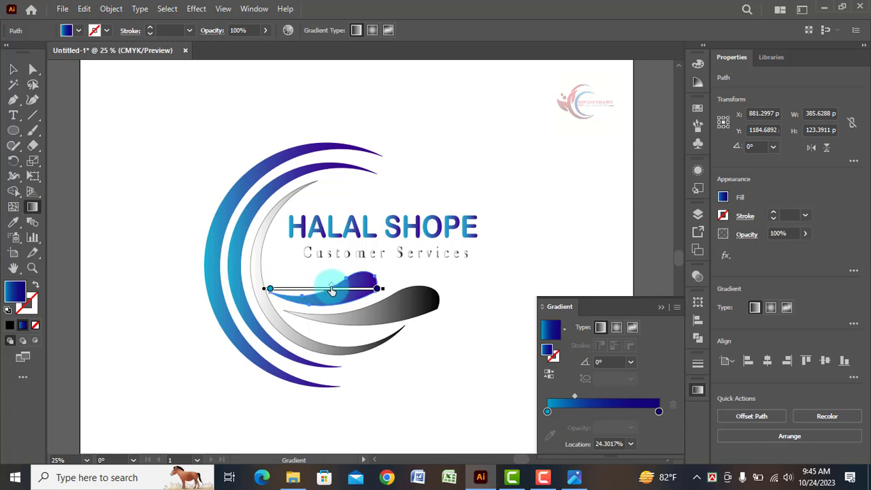
click(10, 69)
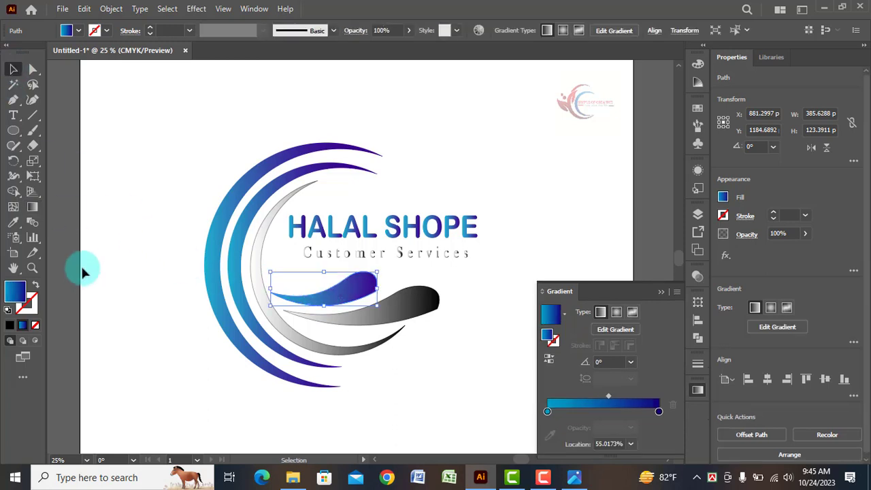
click(92, 290)
- Shift the midpoint of the innermost crescent's white-to-black gradient to about 25% and close the gradient settings
click(324, 357)
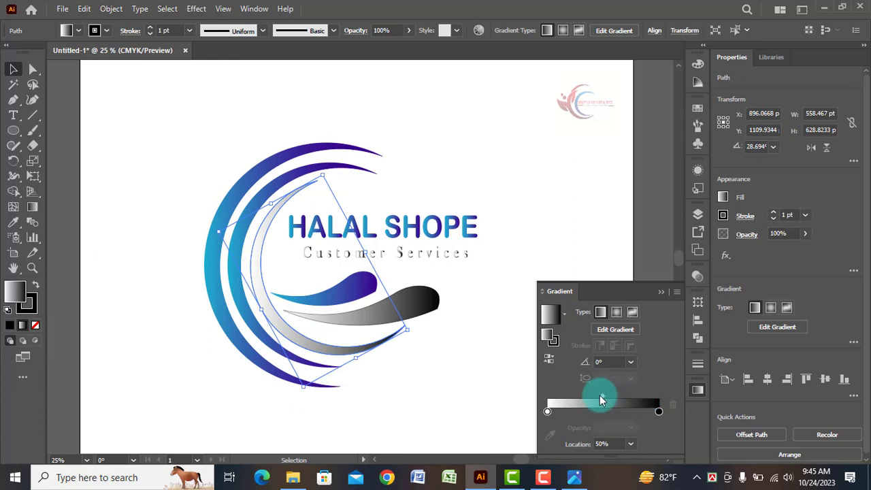
drag(602, 400, 576, 403)
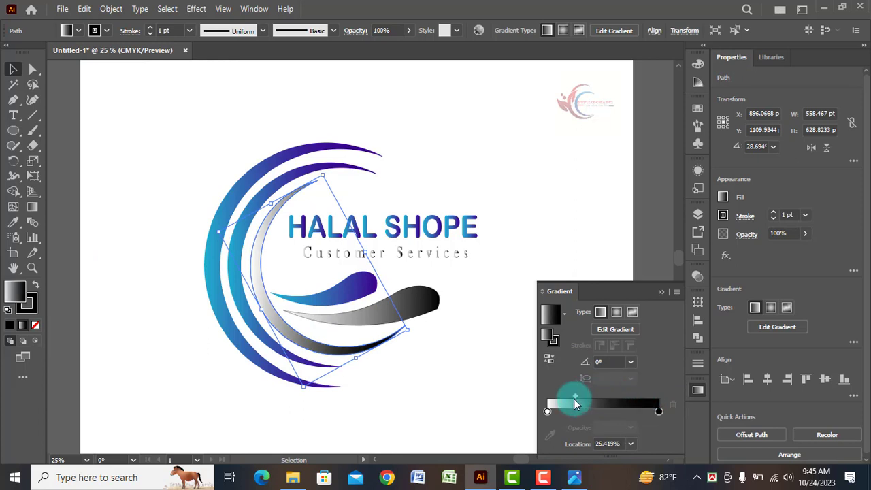
click(381, 409)
click(662, 308)
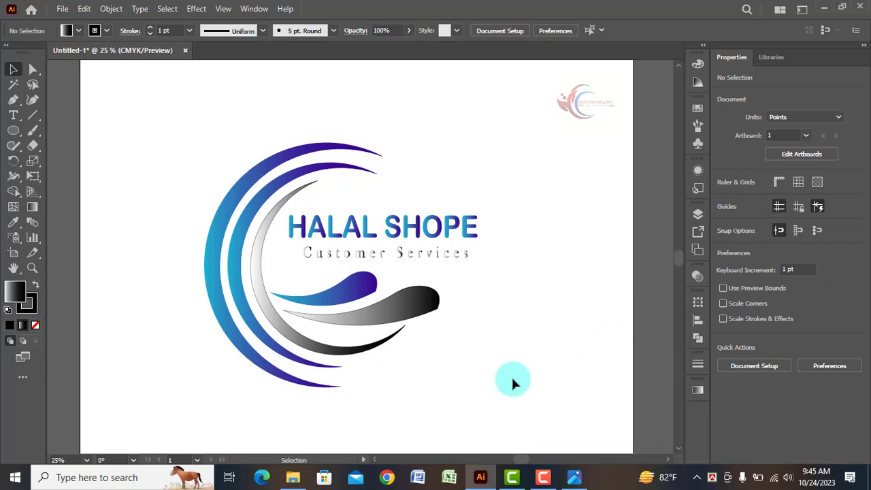